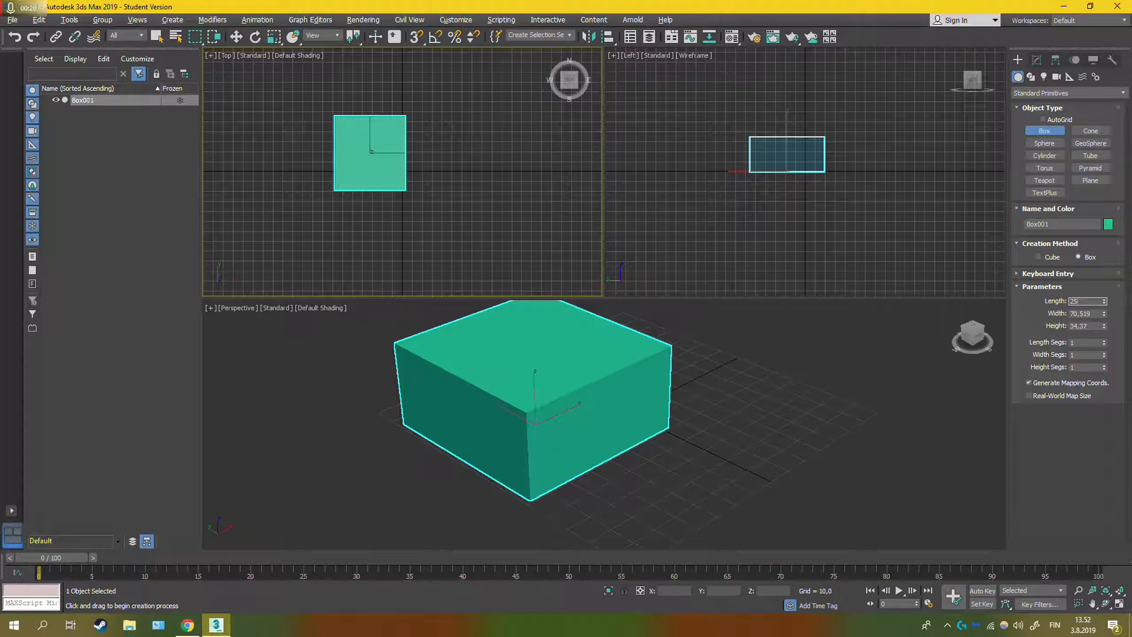
Set the box's length to 250, width to 300 and height to 200
key(Return)
click(1083, 314)
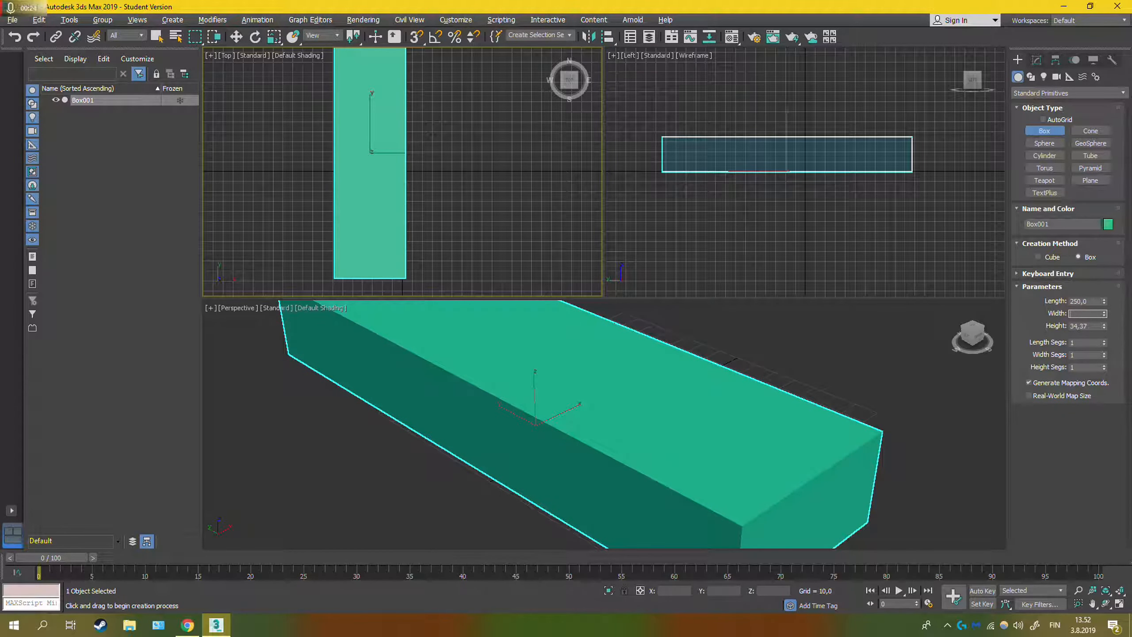
text(300)
key(Return)
click(1077, 326)
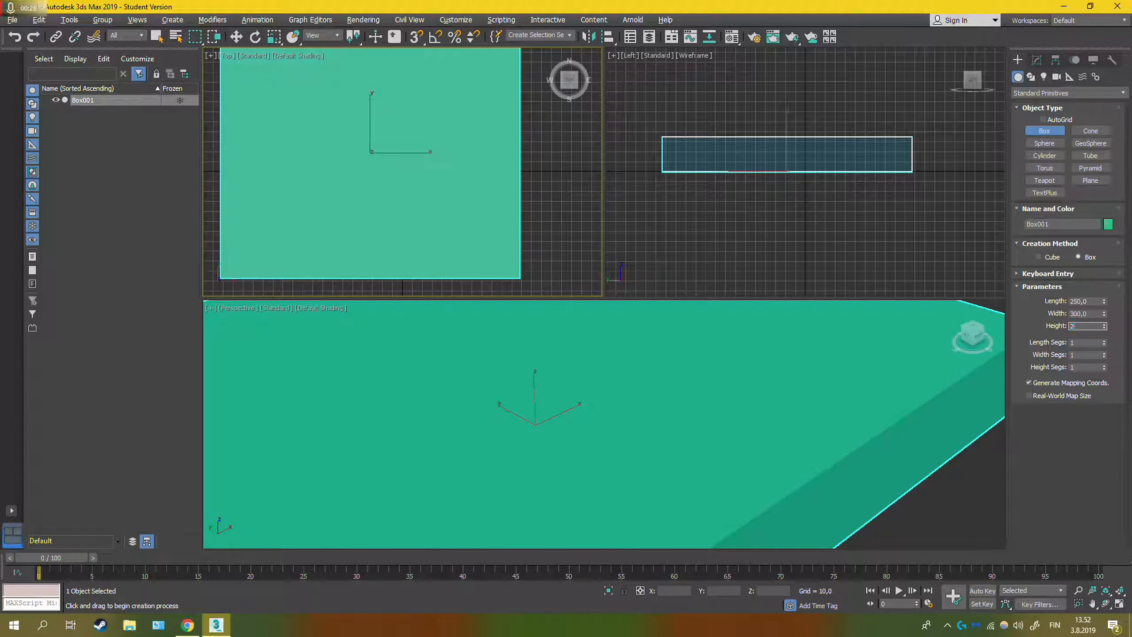
key(Return)
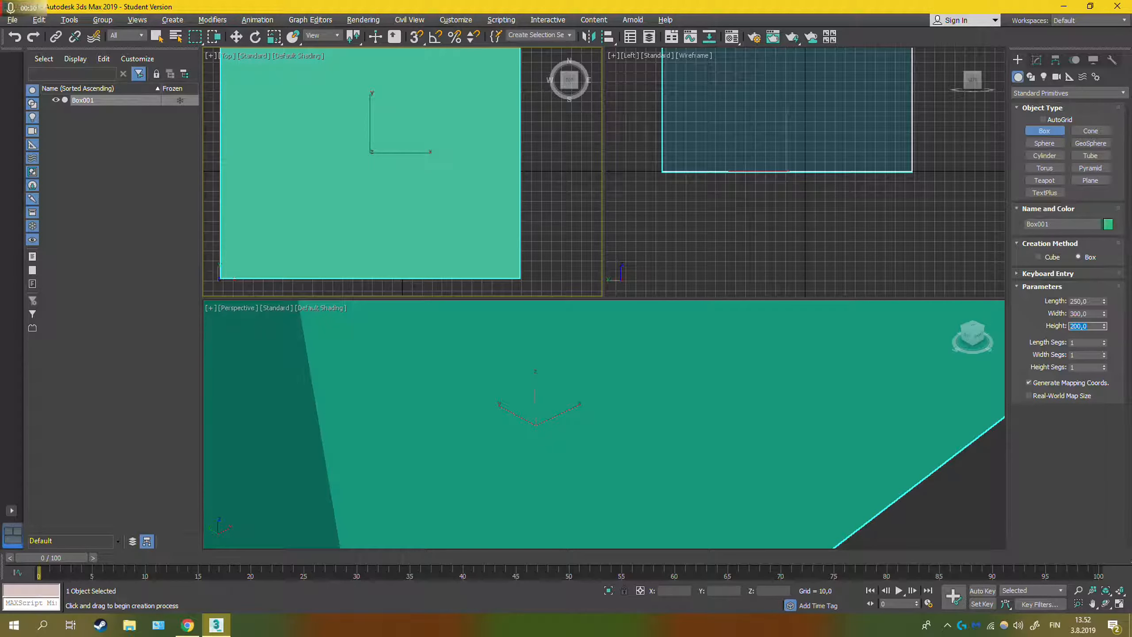
Move the box to X 0 and Y 0 so it is centred on the grid origin
scroll(752, 406, down, 5)
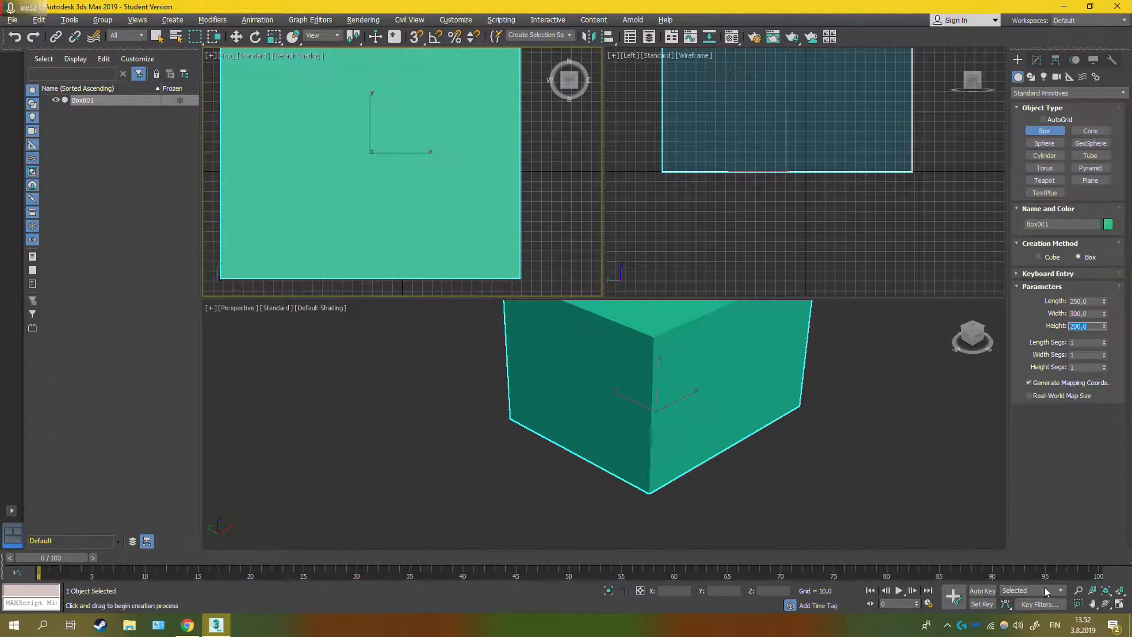
click(1092, 603)
drag(771, 445, 794, 432)
scroll(756, 481, down, 3)
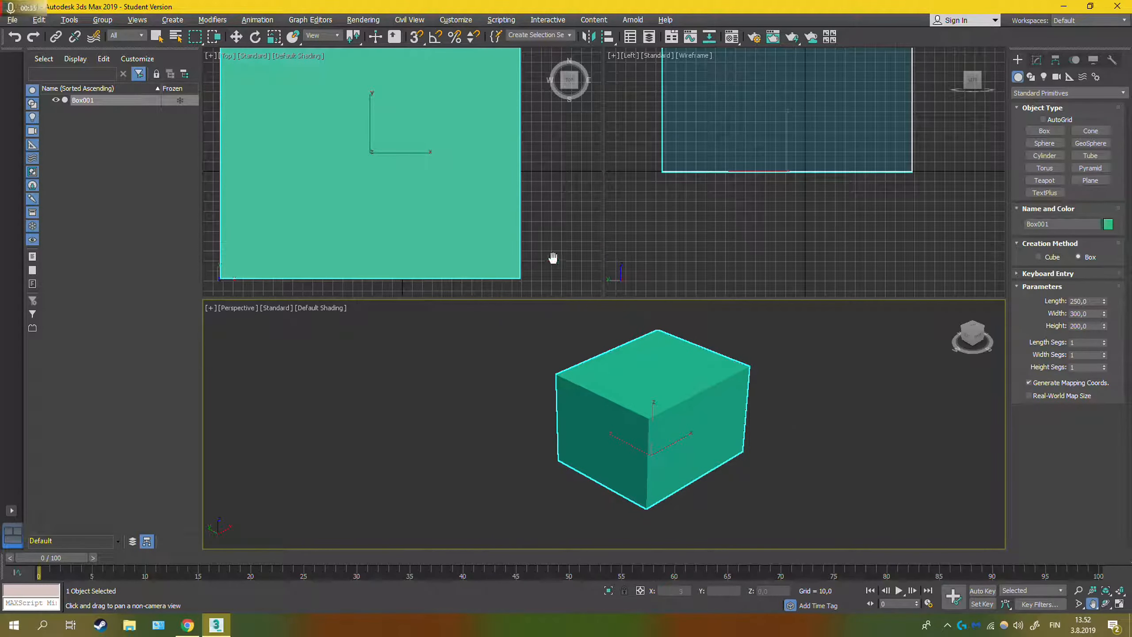
drag(570, 182, 581, 192)
scroll(516, 182, down, 2)
drag(708, 204, 687, 257)
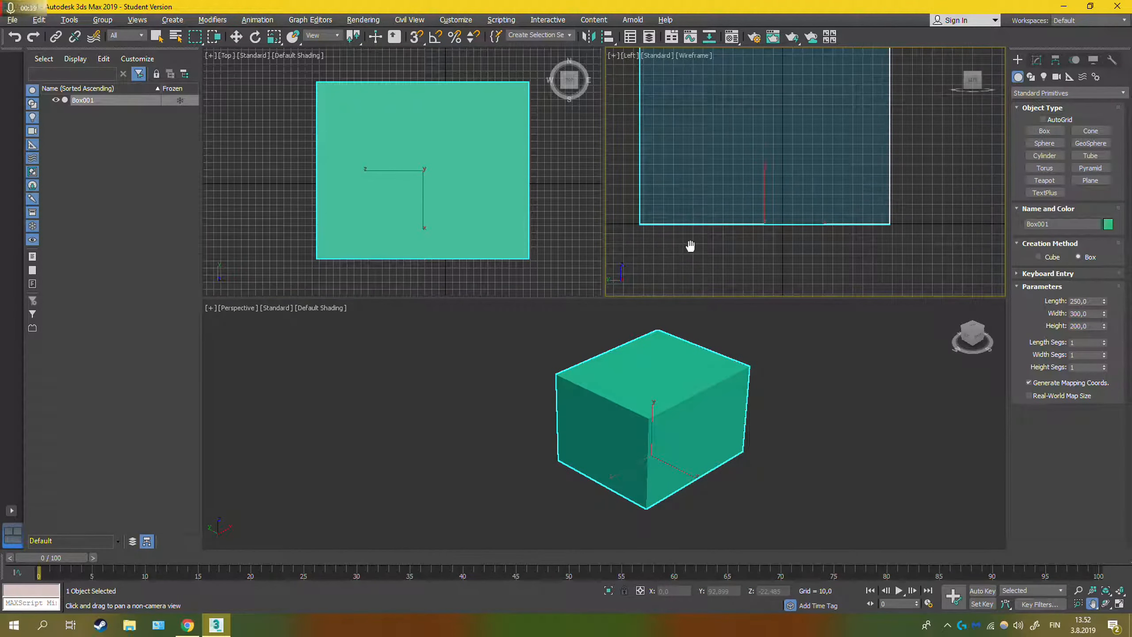
click(460, 197)
click(237, 36)
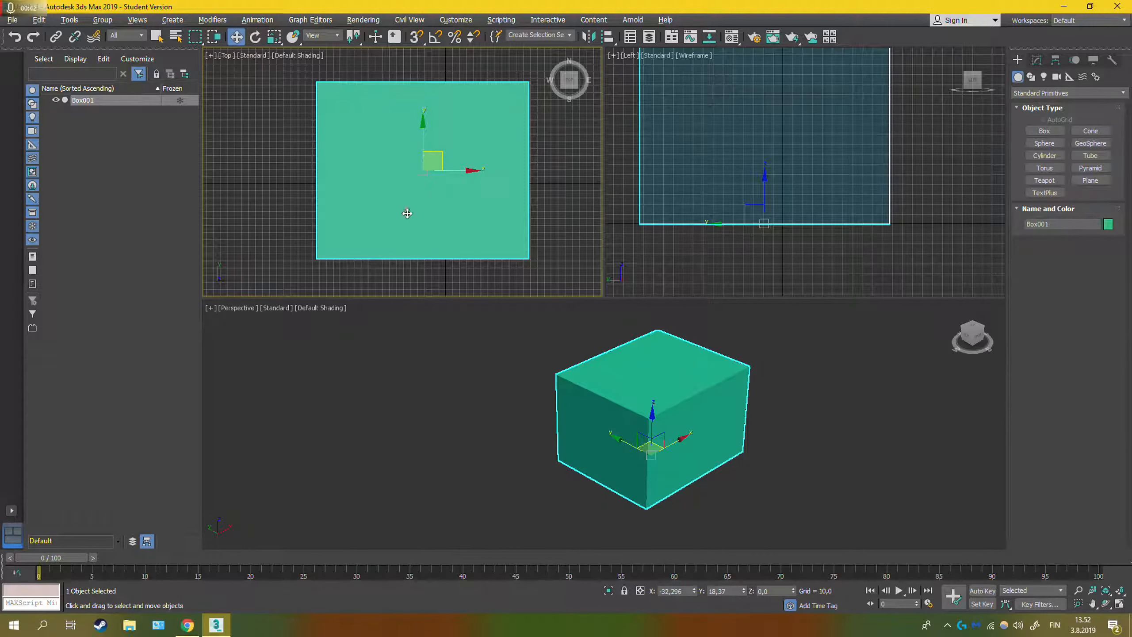
click(681, 592)
text(0)
key(Return)
click(721, 591)
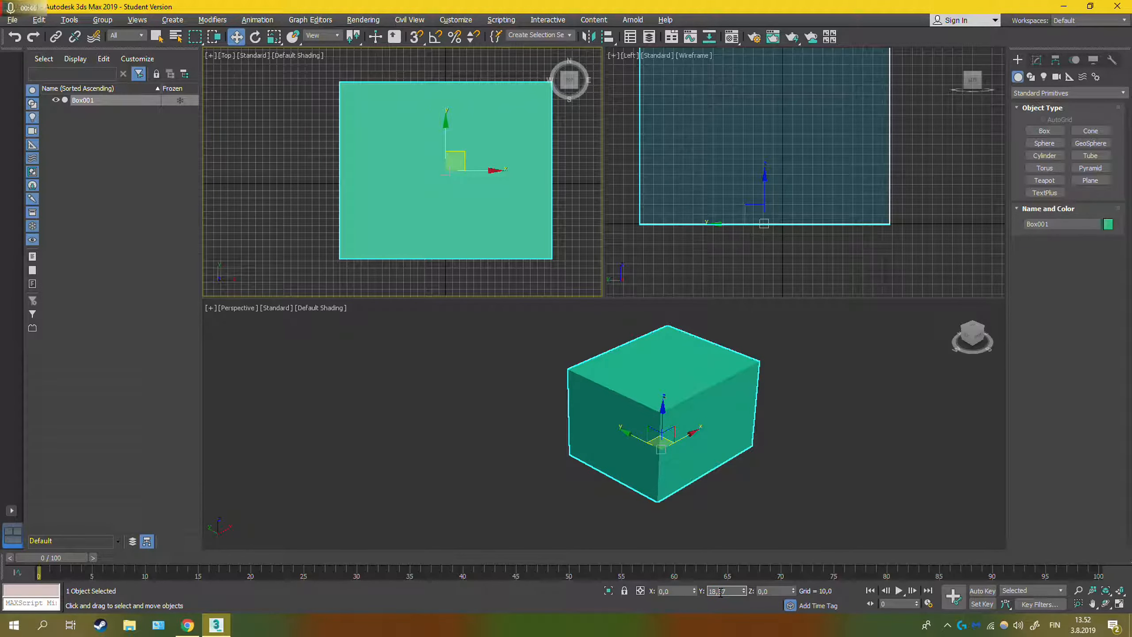
text(0)
key(Return)
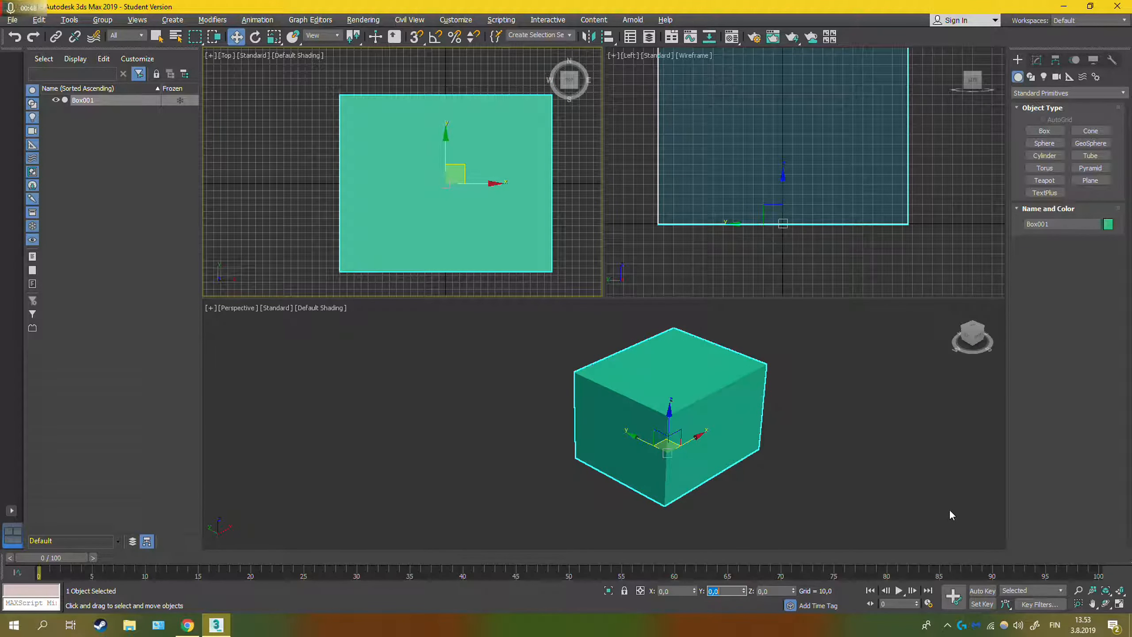
Switch the Perspective viewport to Performance quality and display the Top viewport with Wireframe Override
click(1093, 604)
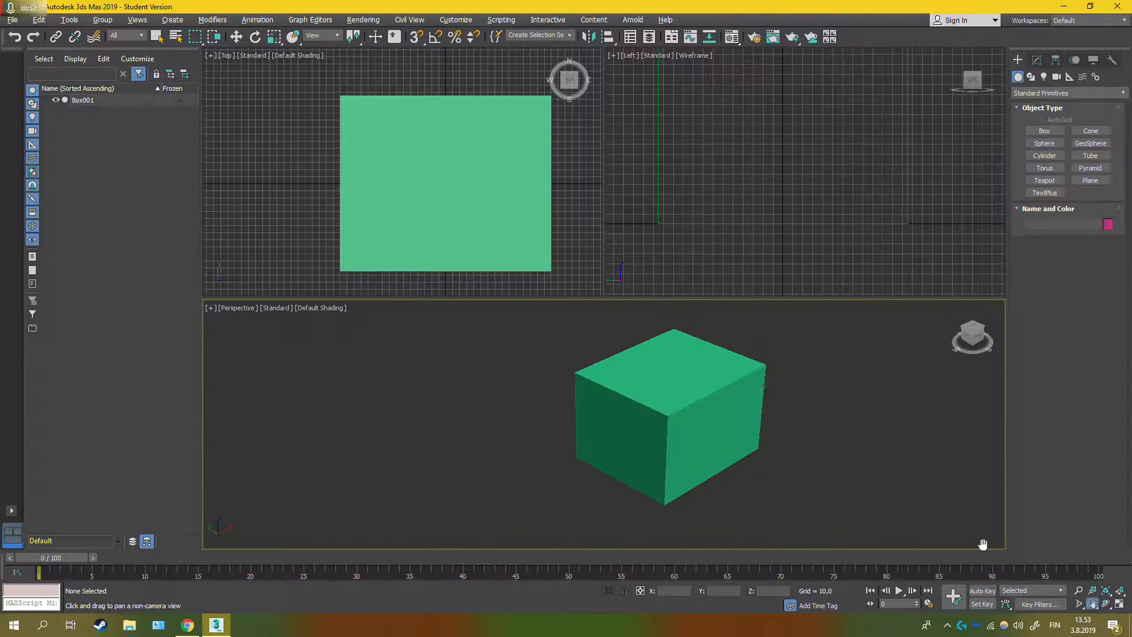
drag(832, 486, 800, 499)
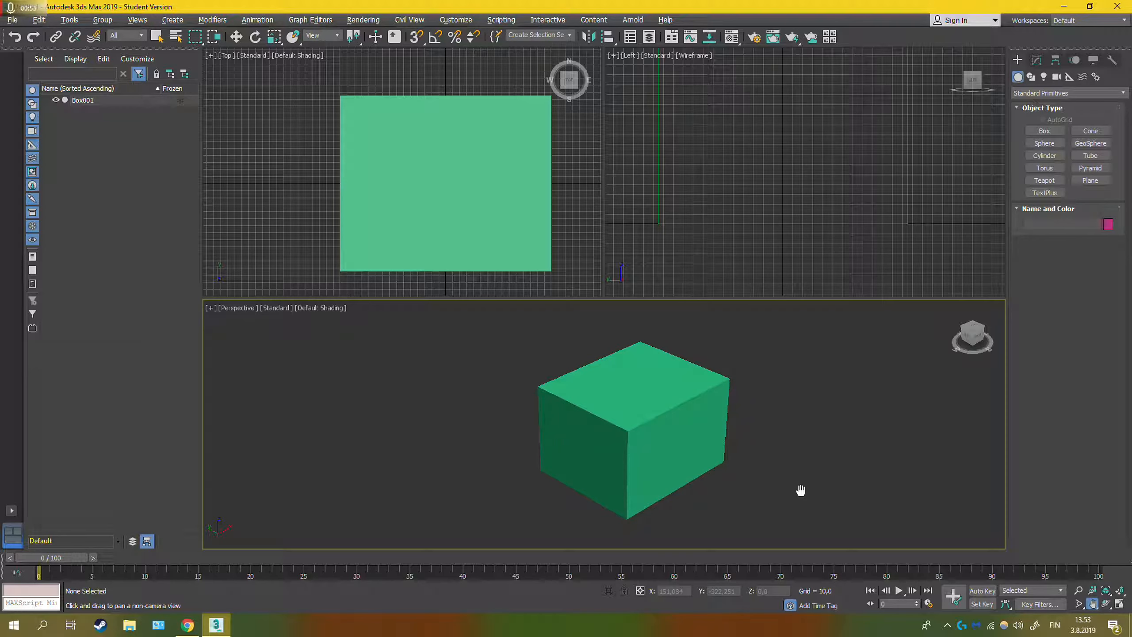
scroll(745, 219, down, 2)
drag(899, 159, 922, 188)
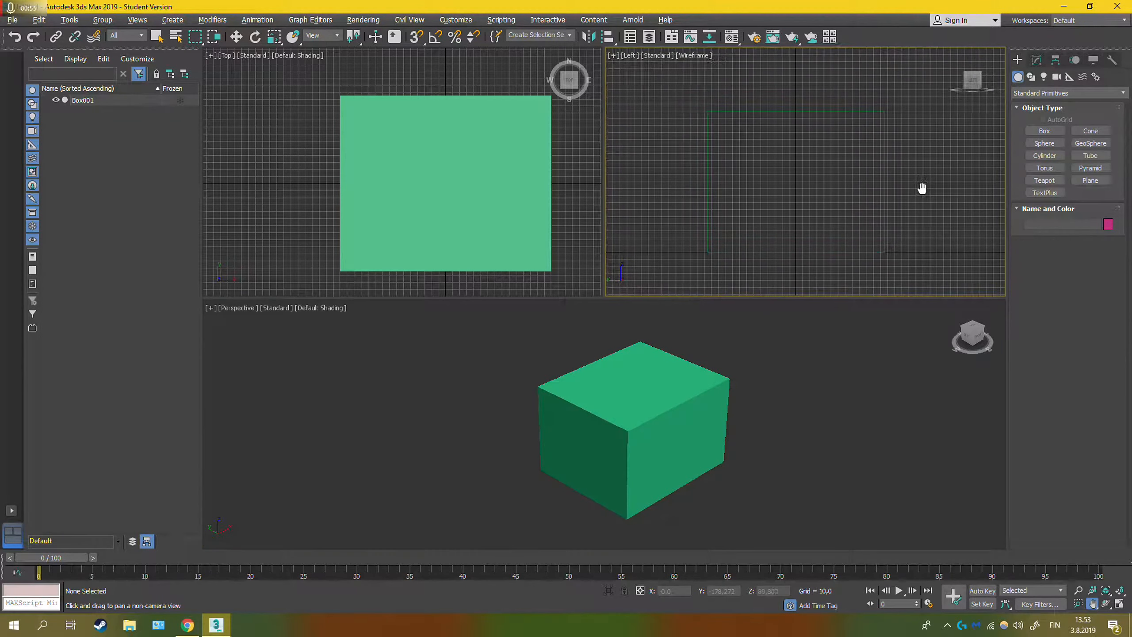
drag(569, 216, 542, 209)
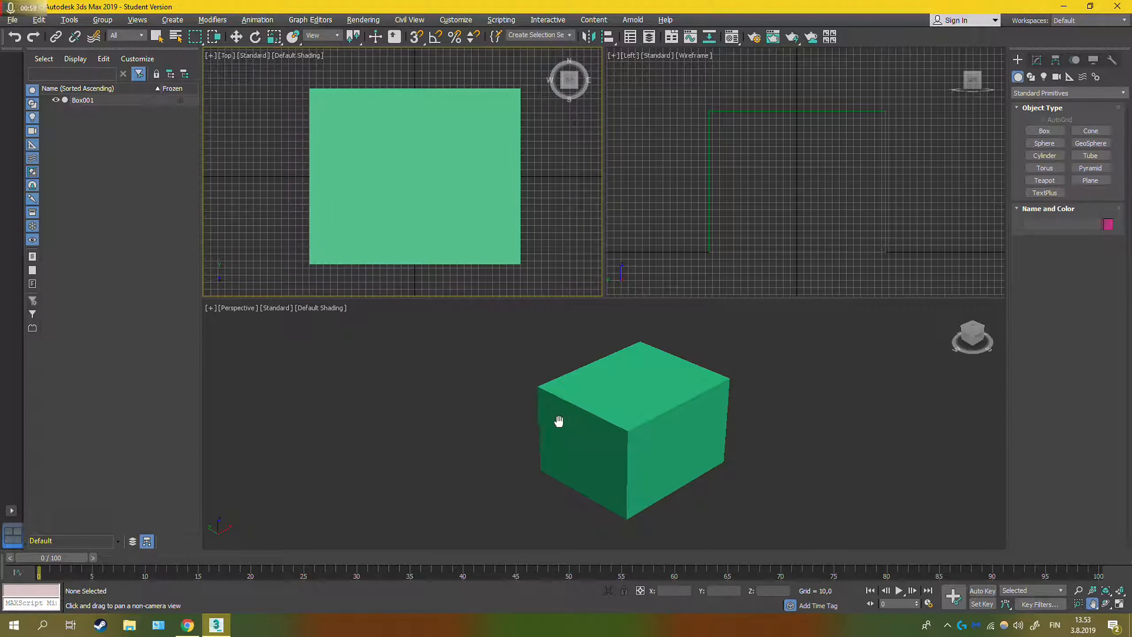
click(271, 309)
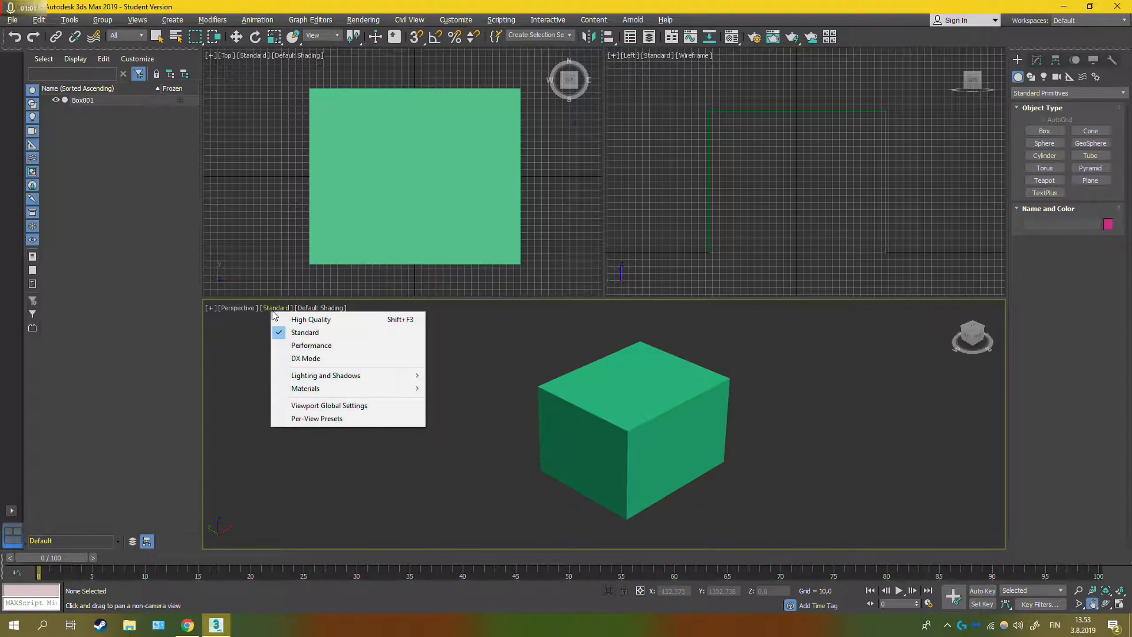
click(294, 345)
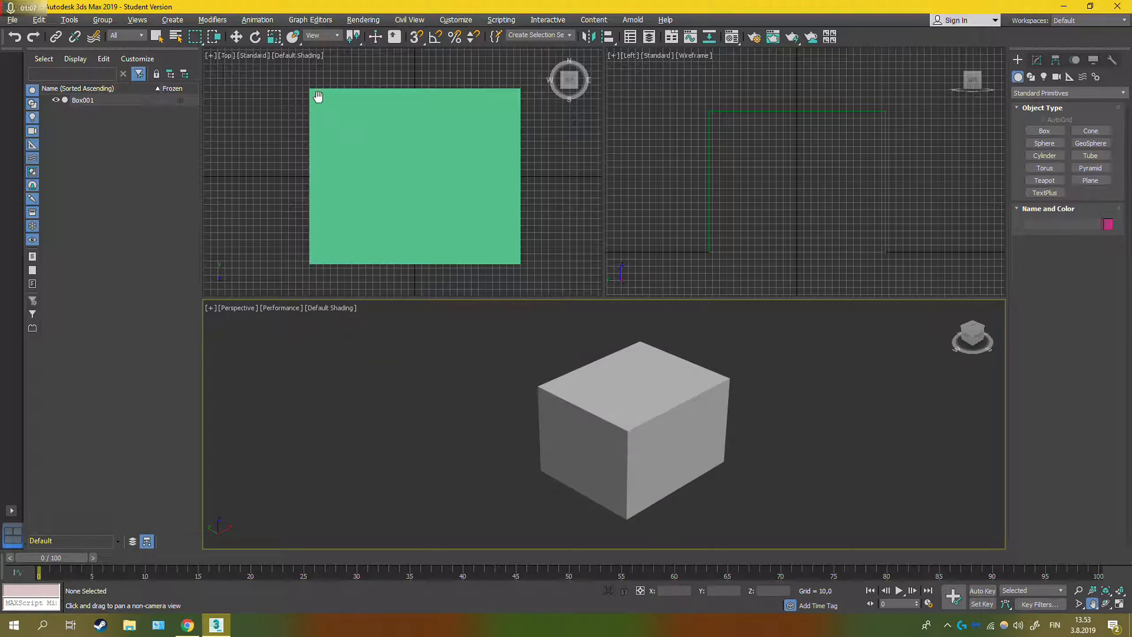
click(289, 59)
click(288, 59)
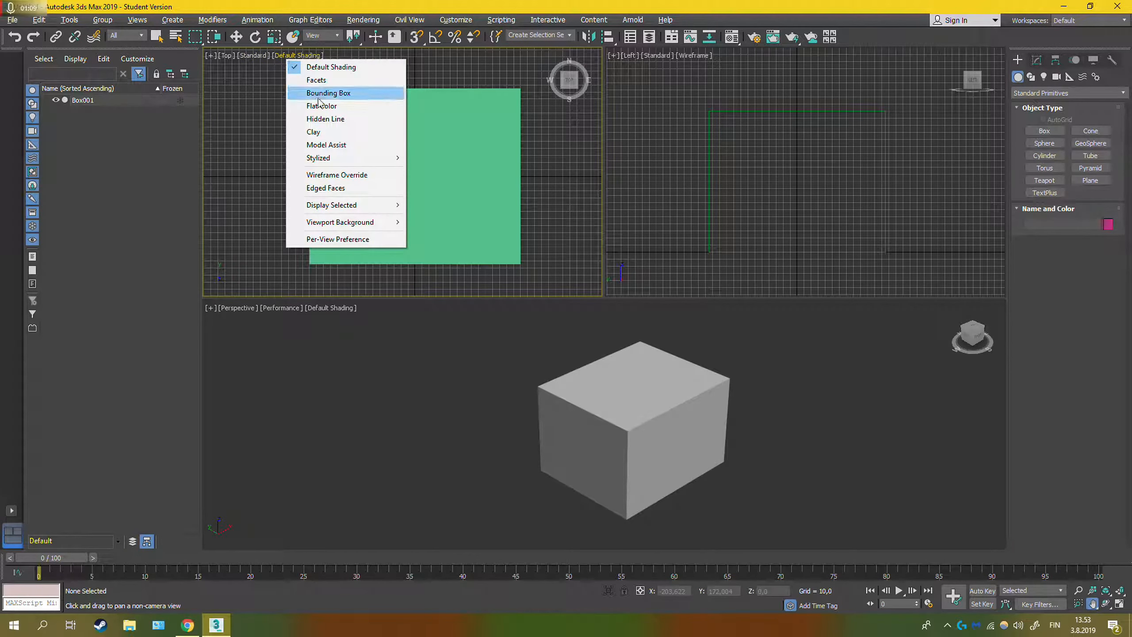
click(349, 175)
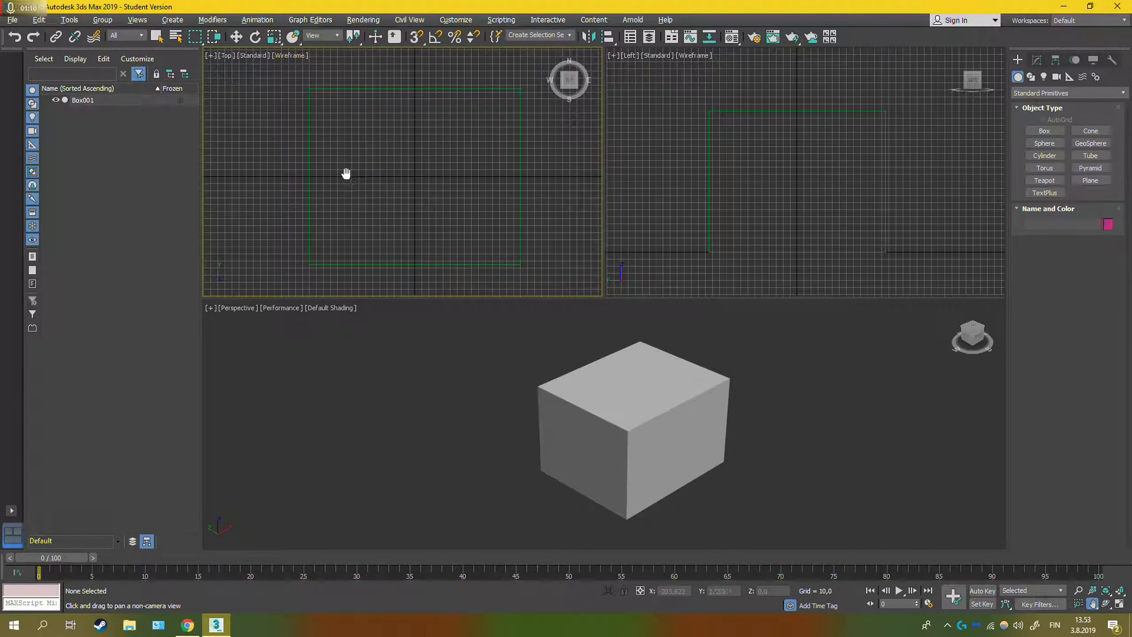
Add a Normal modifier to the box with Flip Normals enabled
click(1037, 59)
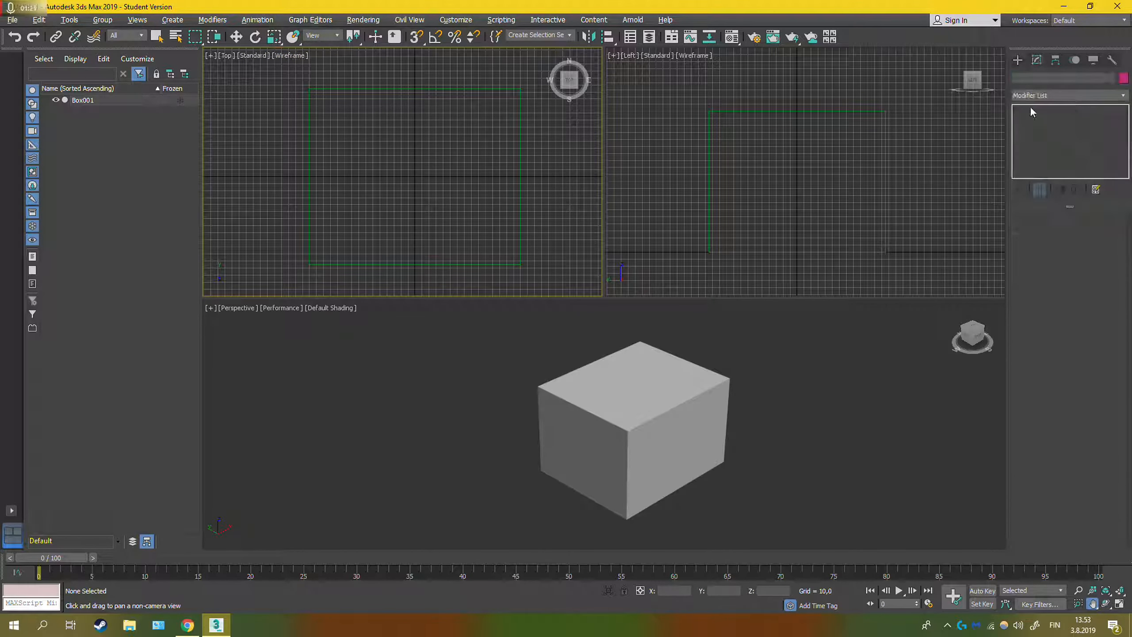
click(107, 101)
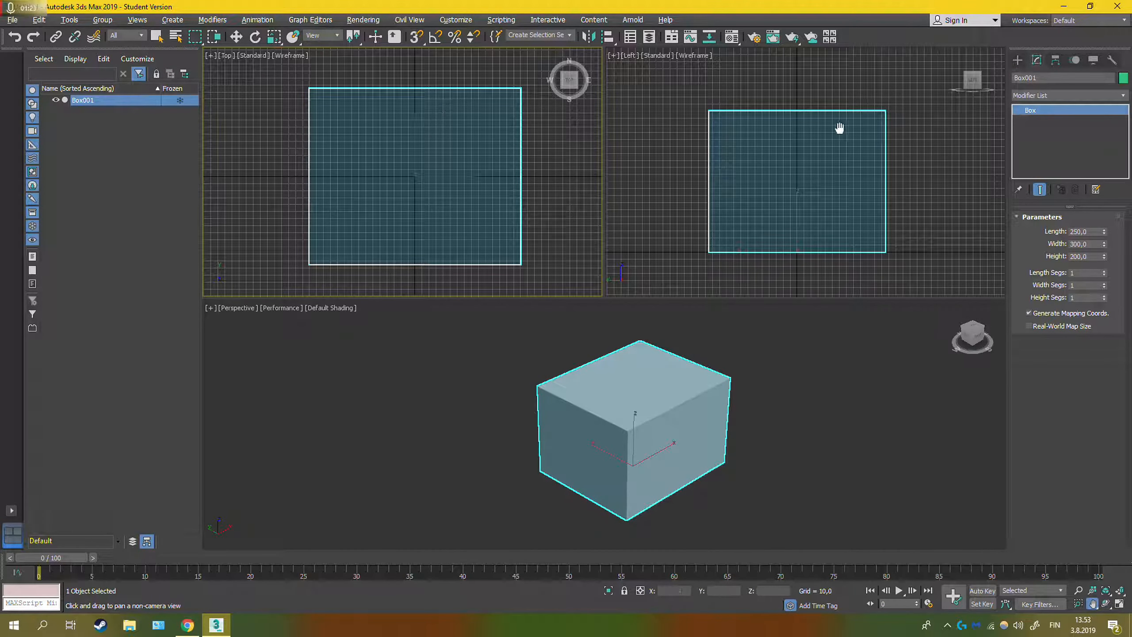
click(1046, 96)
click(1047, 95)
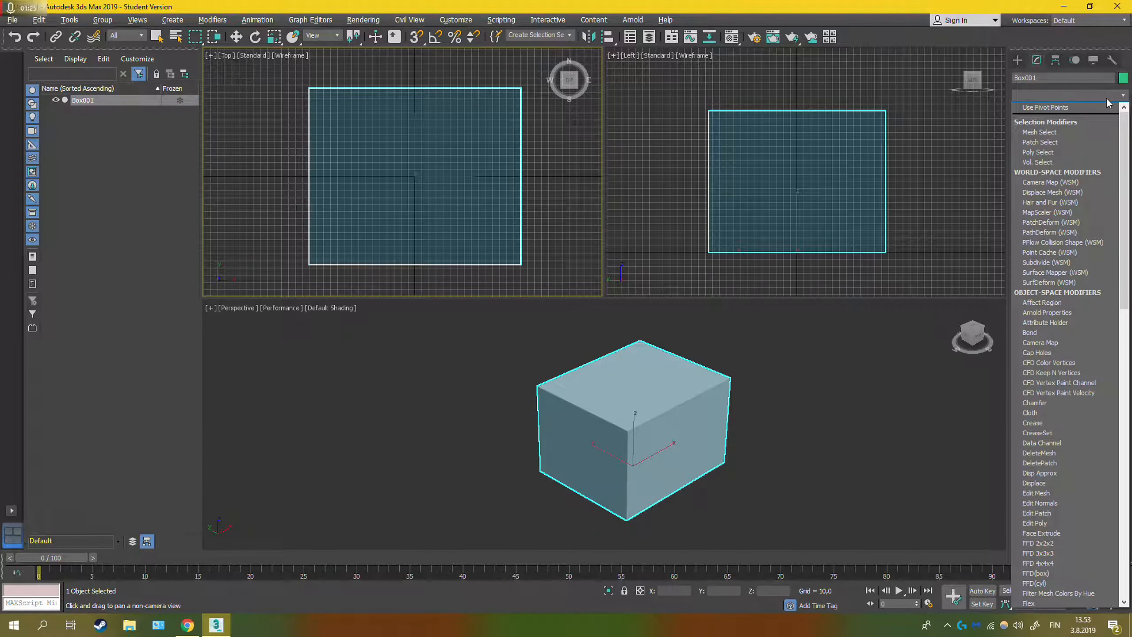
scroll(1079, 359, down, 5)
scroll(1079, 359, down, 10)
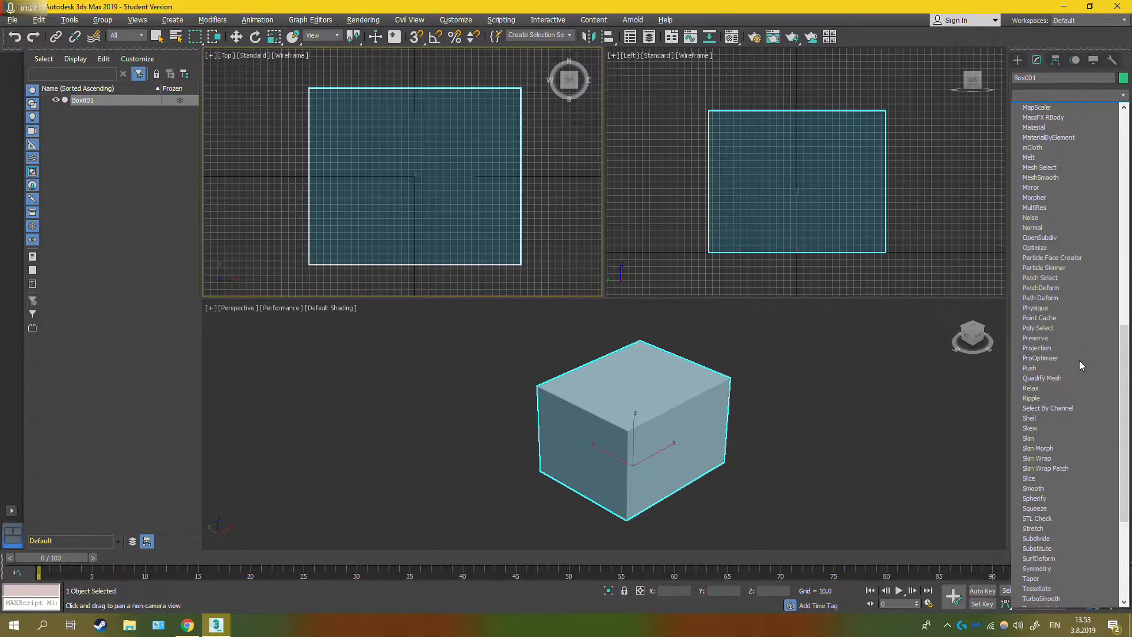
click(1030, 227)
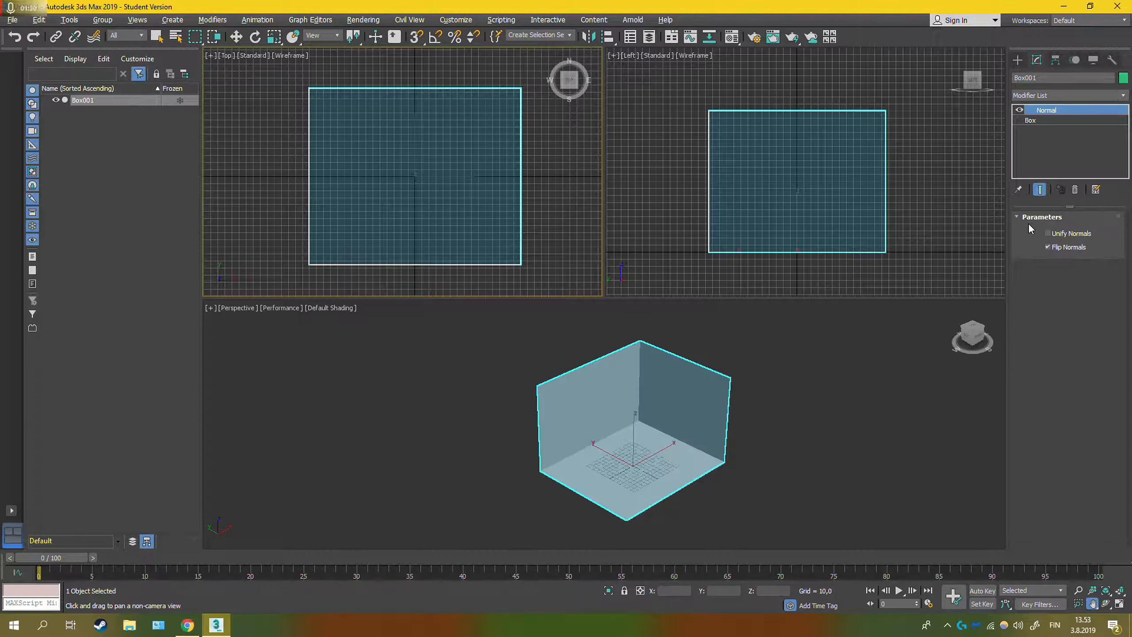
click(1048, 248)
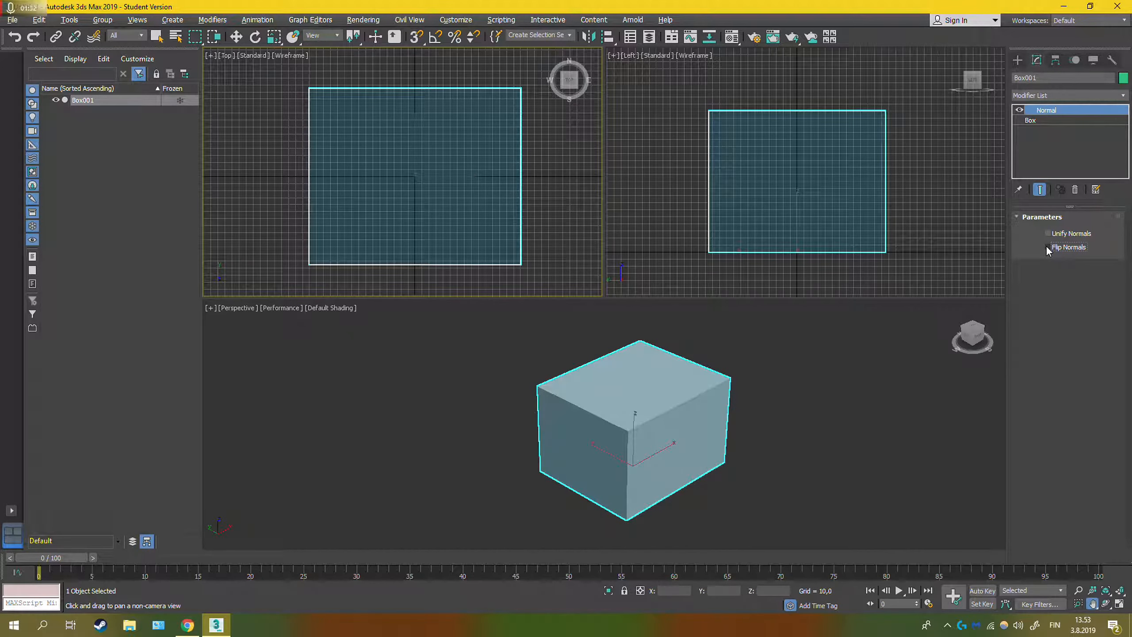
click(1048, 248)
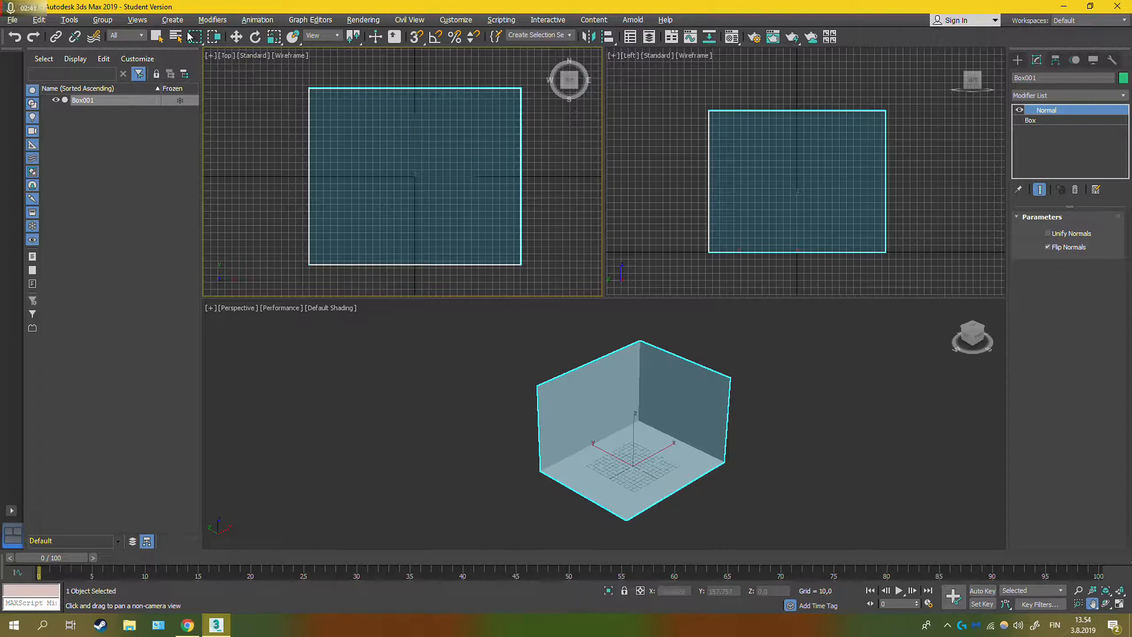
Create a Spray particle emitter about 76 wide and 41 long inside the box outline in the Top viewport
click(172, 20)
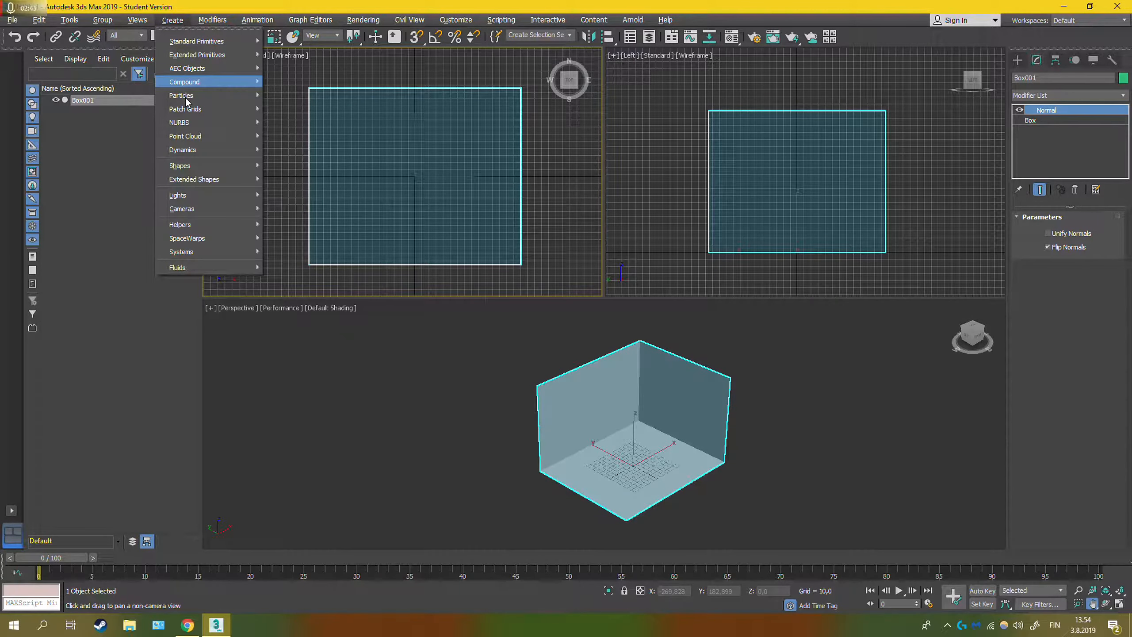
mouse_move(186, 101)
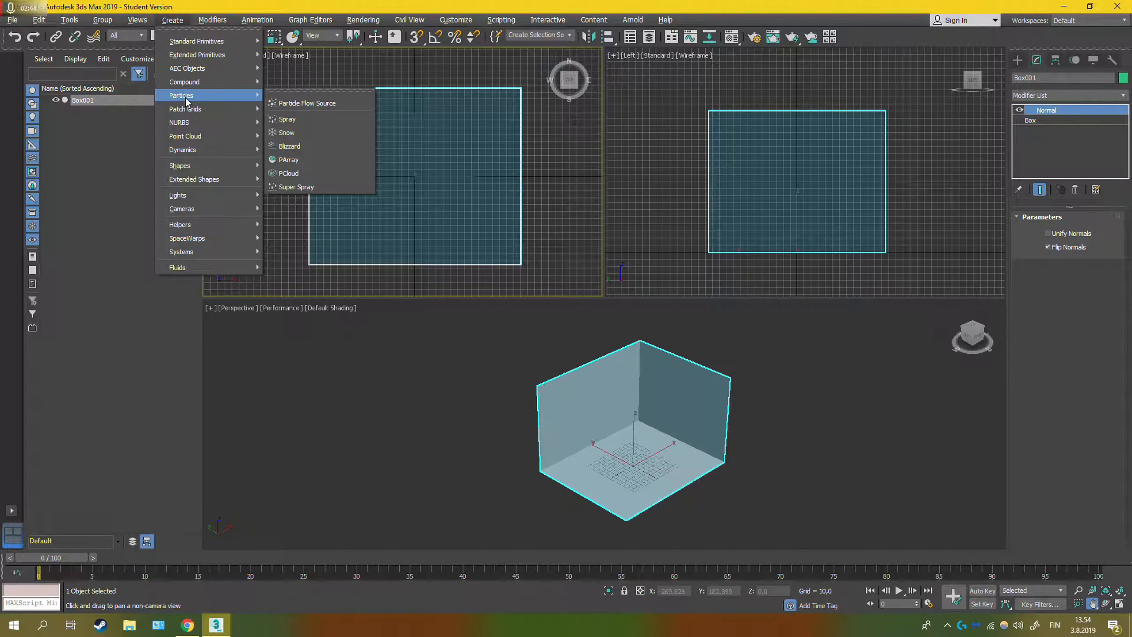
click(287, 119)
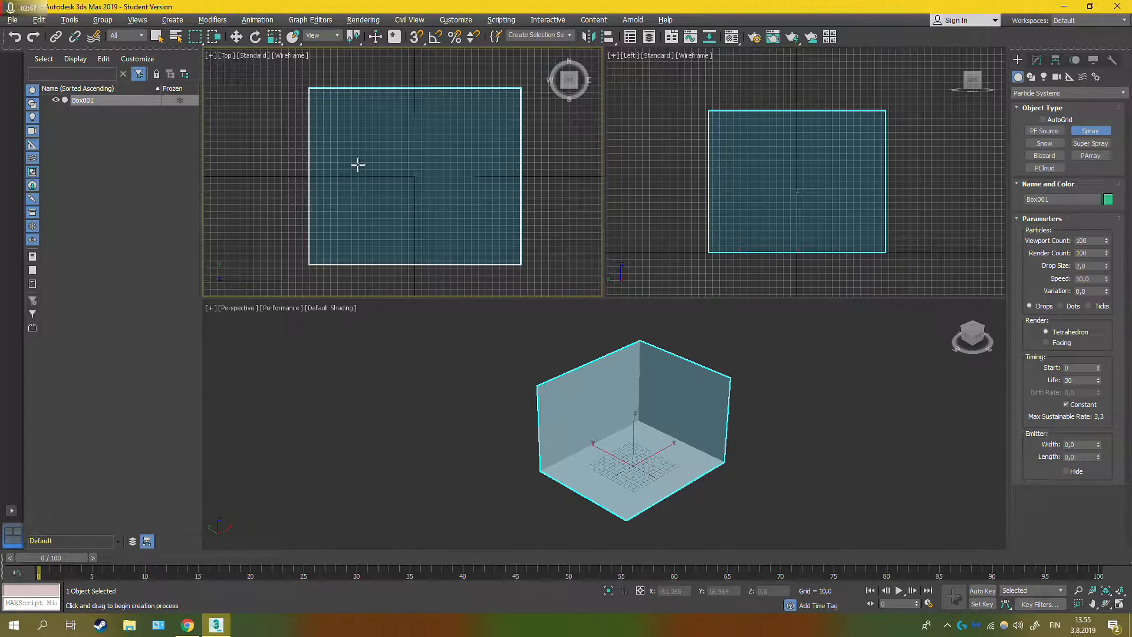
click(392, 120)
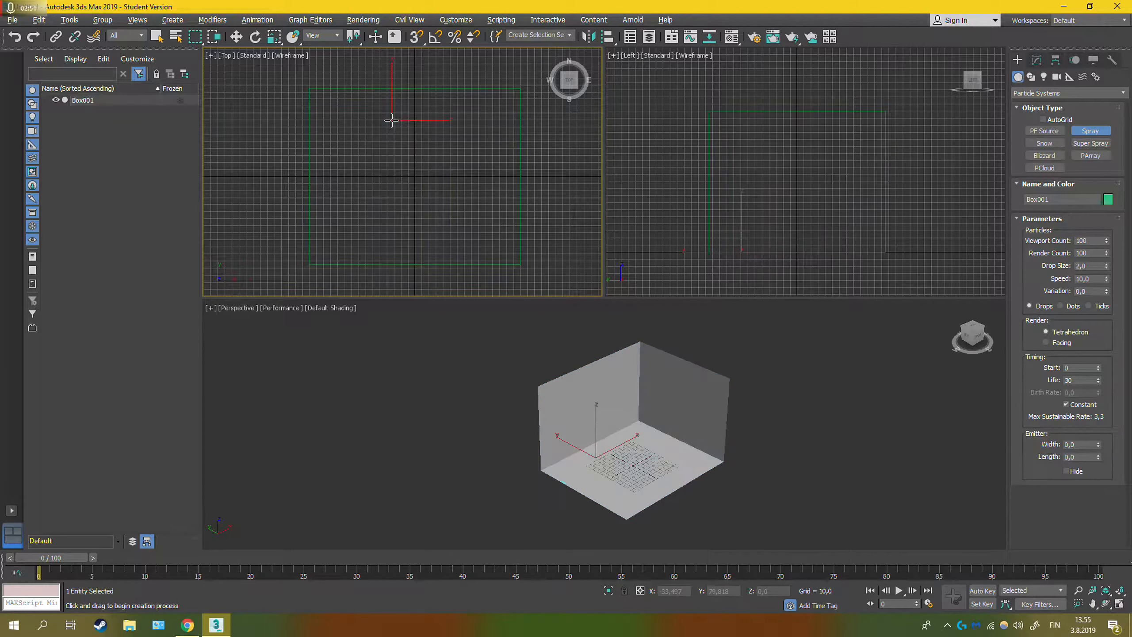
drag(386, 117, 440, 146)
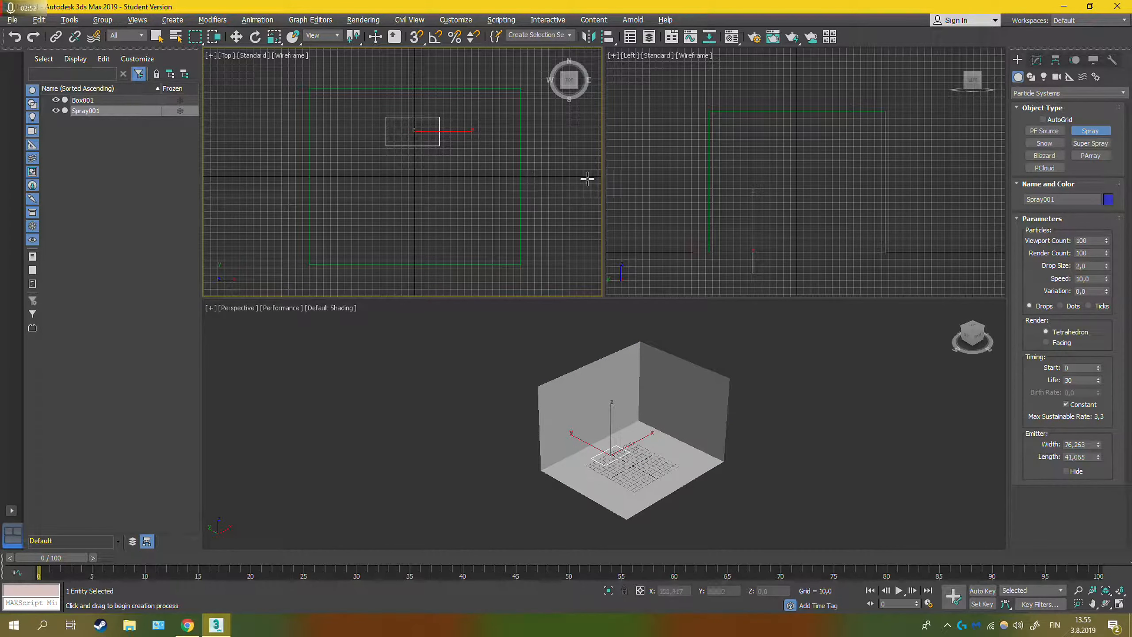
Set the spray's viewport and render counts to 600, drop size to 3.5, speed to 12 and variation to 1.5
double_click(1082, 241)
double_click(1082, 252)
double_click(1083, 265)
click(1088, 278)
double_click(1086, 289)
Set the spray's particle life to 50 and its emitter to 60 wide and 50 long
double_click(1067, 379)
double_click(1070, 444)
key(Return)
double_click(1083, 457)
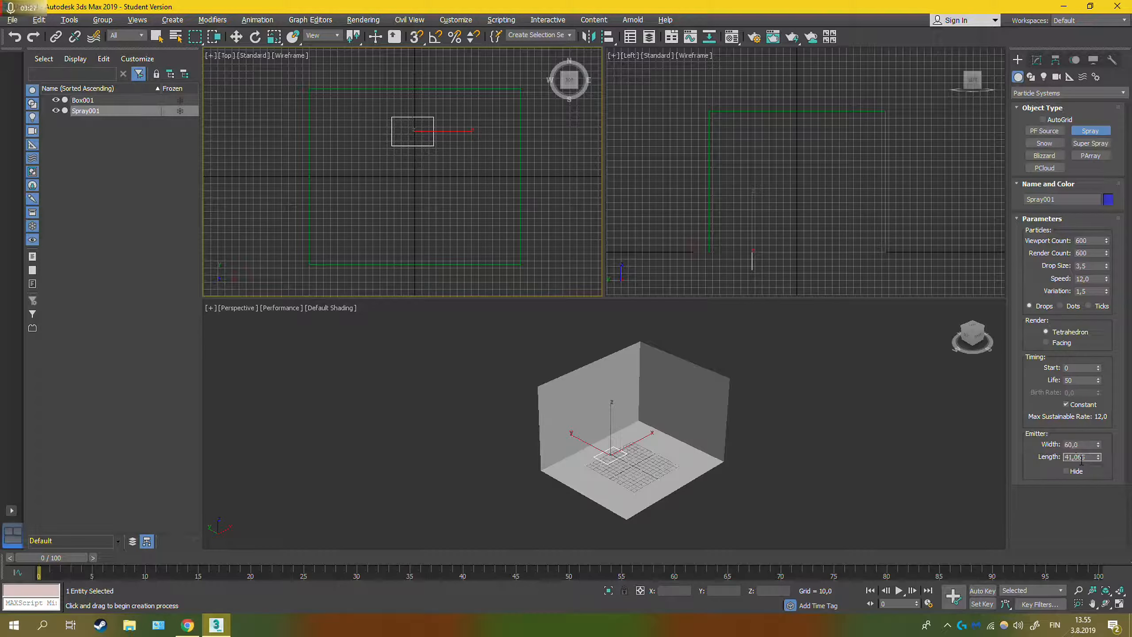
text(50)
key(Return)
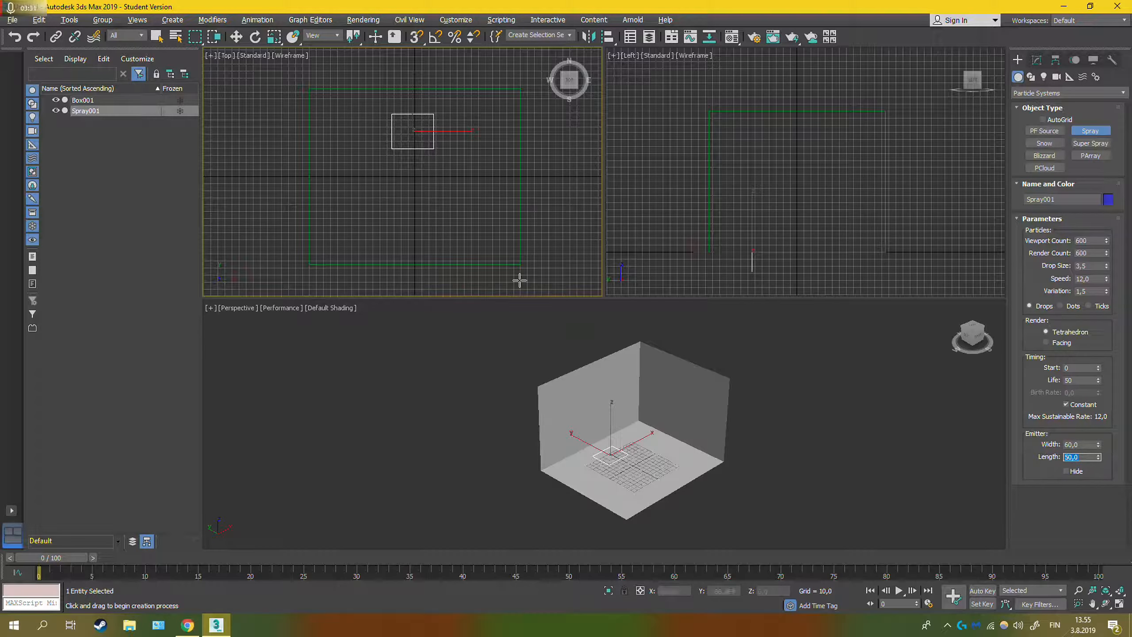
Move the spray emitter up inside the box to about Z 158 and towards the box's centre at about Y -7
click(236, 37)
click(751, 201)
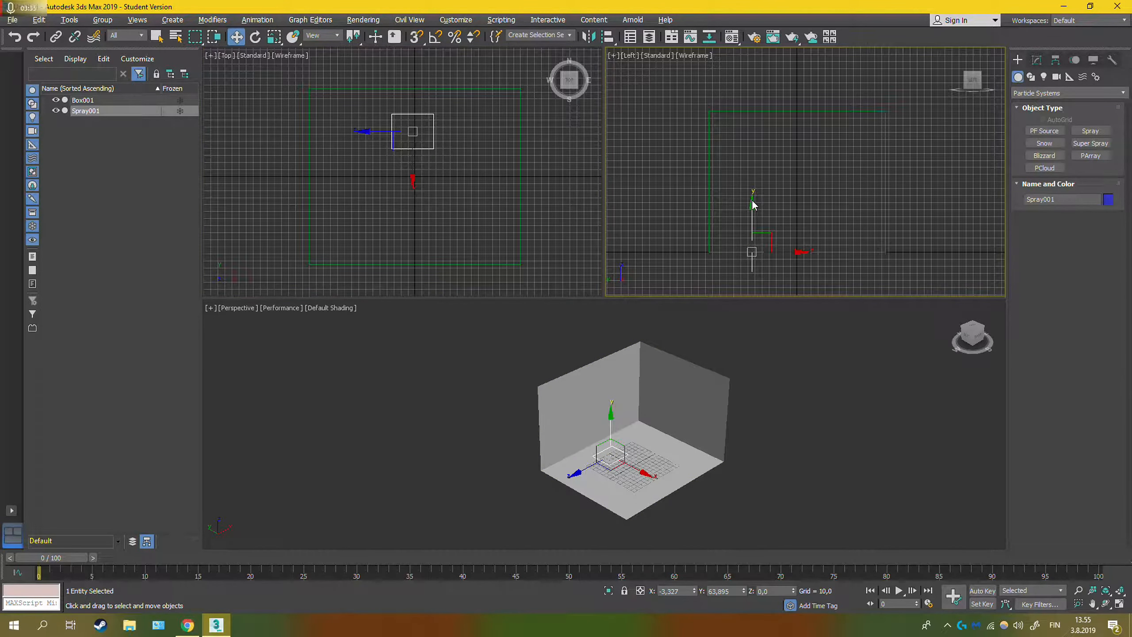
click(756, 227)
click(752, 257)
mouse_move(752, 204)
mouse_down()
mouse_move(753, 143)
mouse_move(729, 92)
mouse_up()
drag(802, 140, 854, 142)
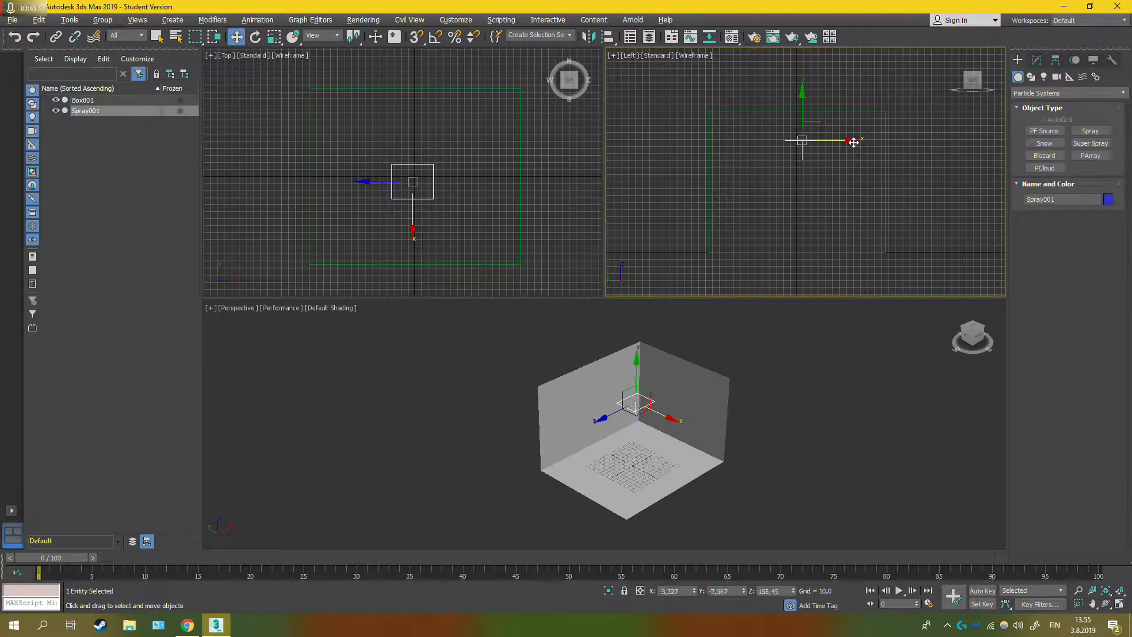
Change the spray's object color to light blue from the 3ds Max palette
click(1108, 199)
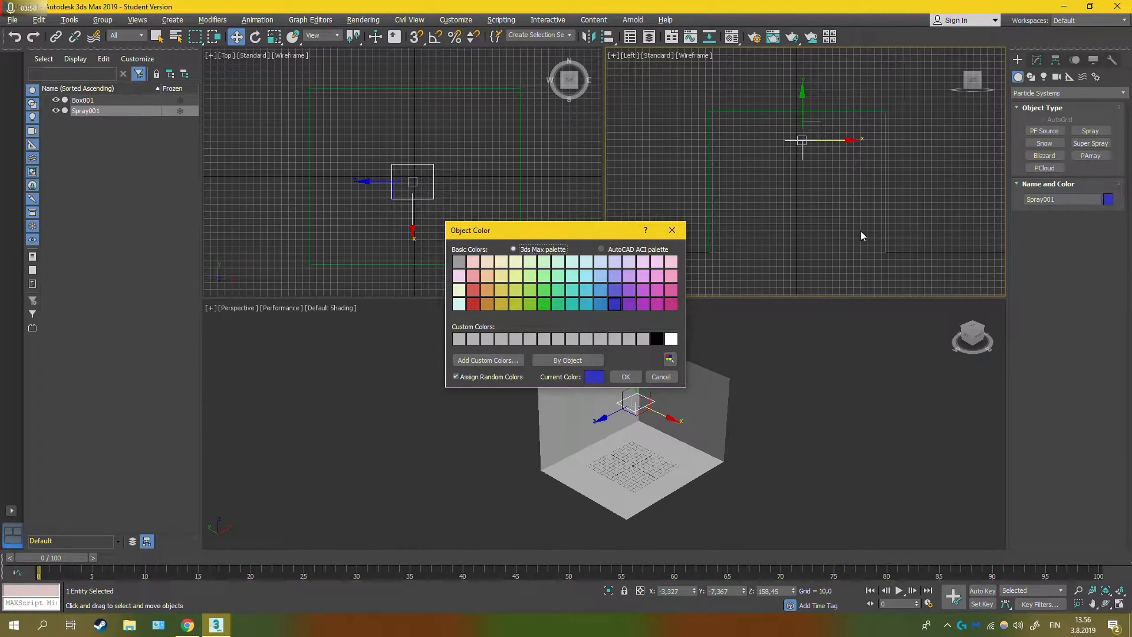
click(586, 291)
click(625, 377)
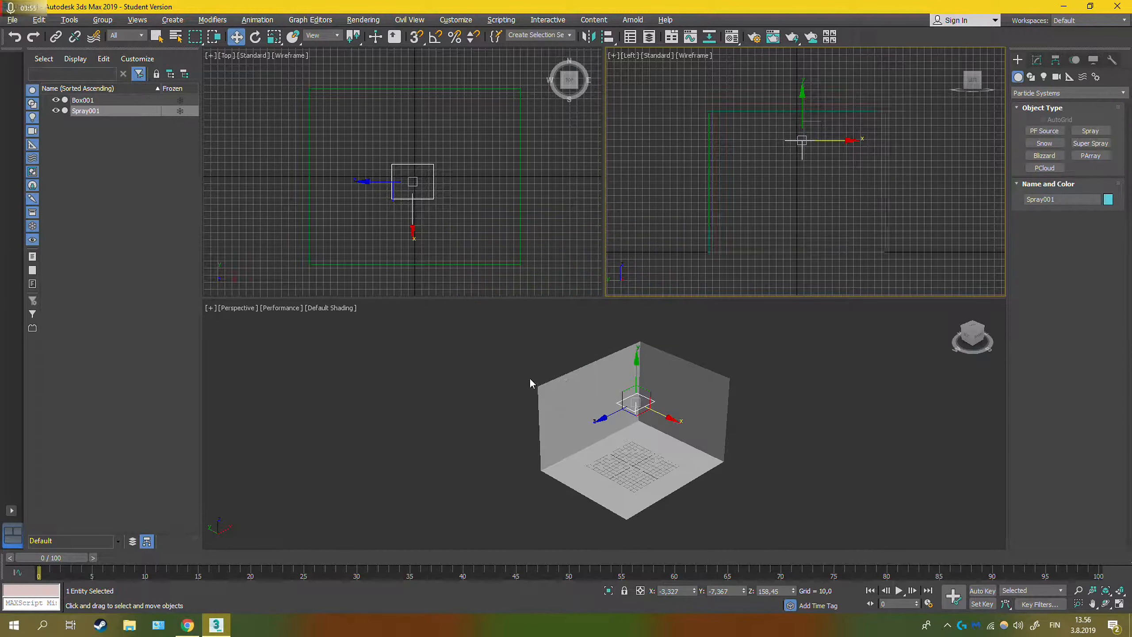
Go to frame 30 and create a Wind space warp, icon size about 7.7, in the Left view inside the box's wall near emitter height
drag(35, 566, 359, 559)
key(w)
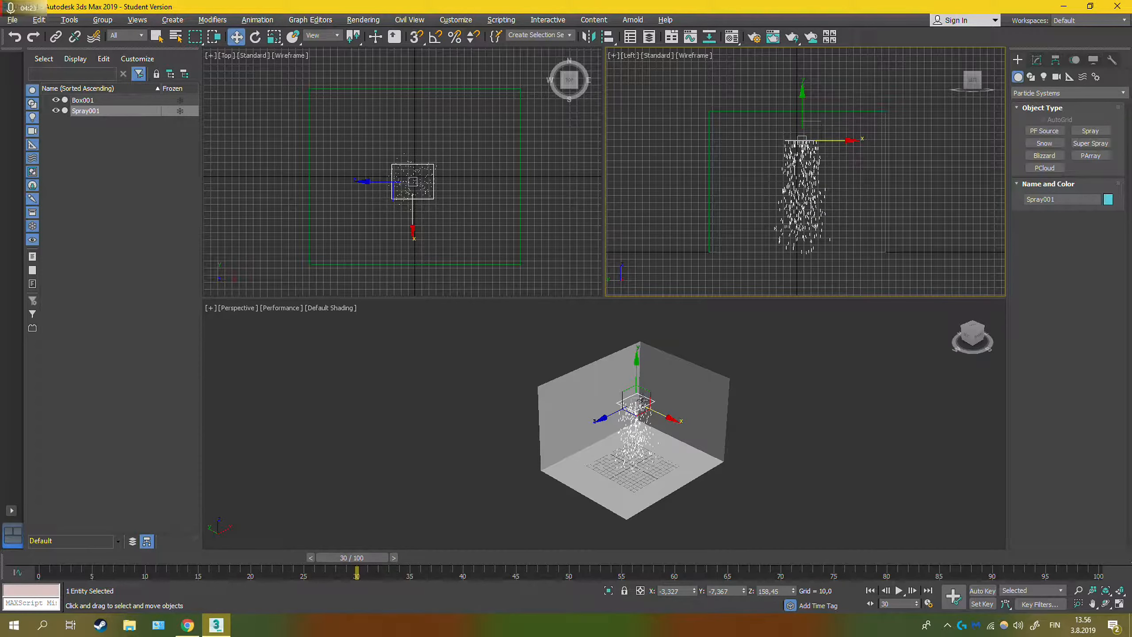
click(172, 20)
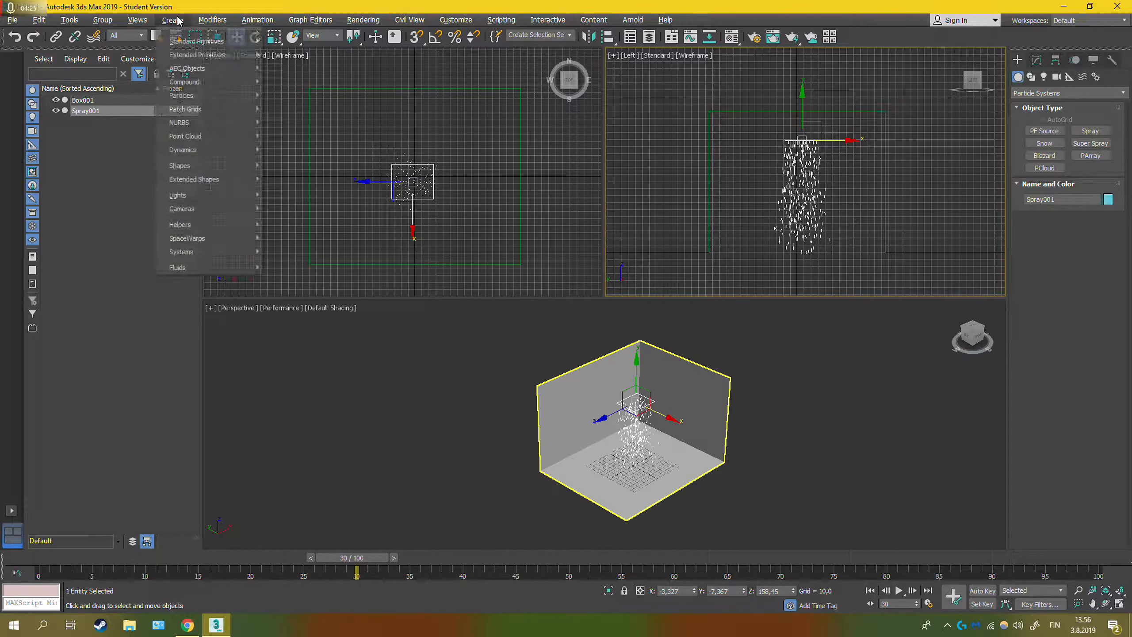
mouse_move(214, 239)
mouse_move(283, 245)
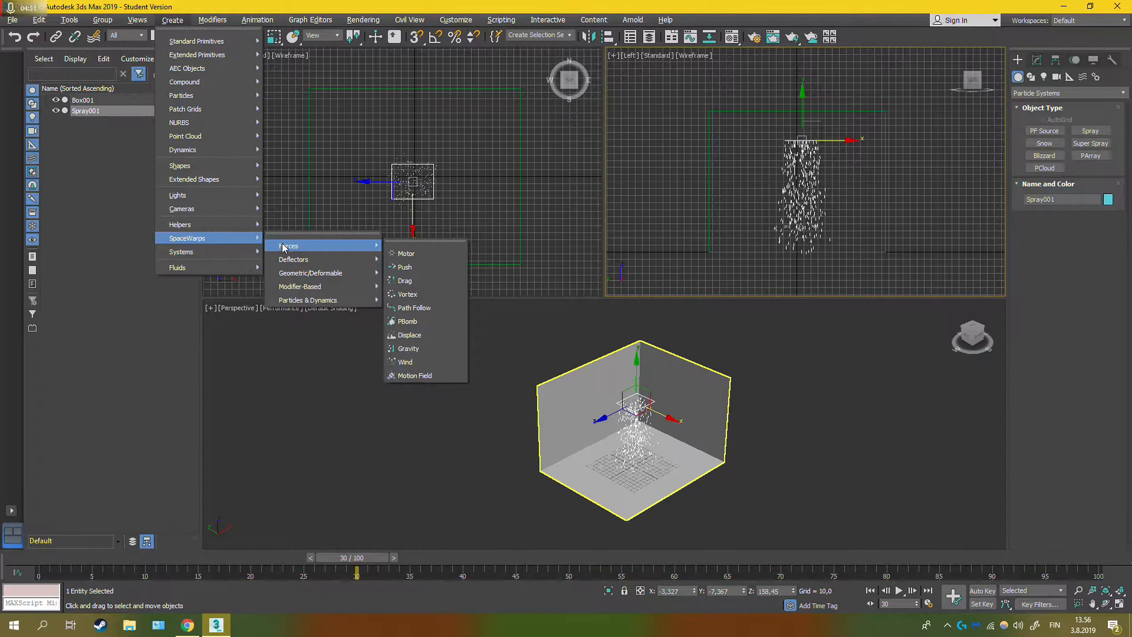
click(423, 362)
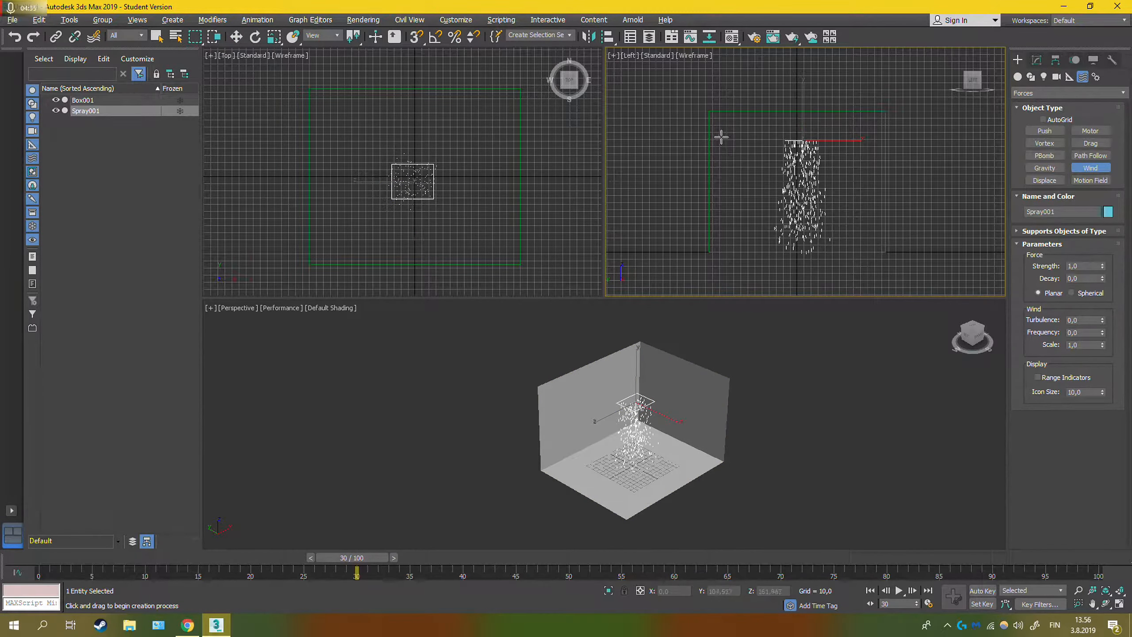
drag(719, 135, 724, 137)
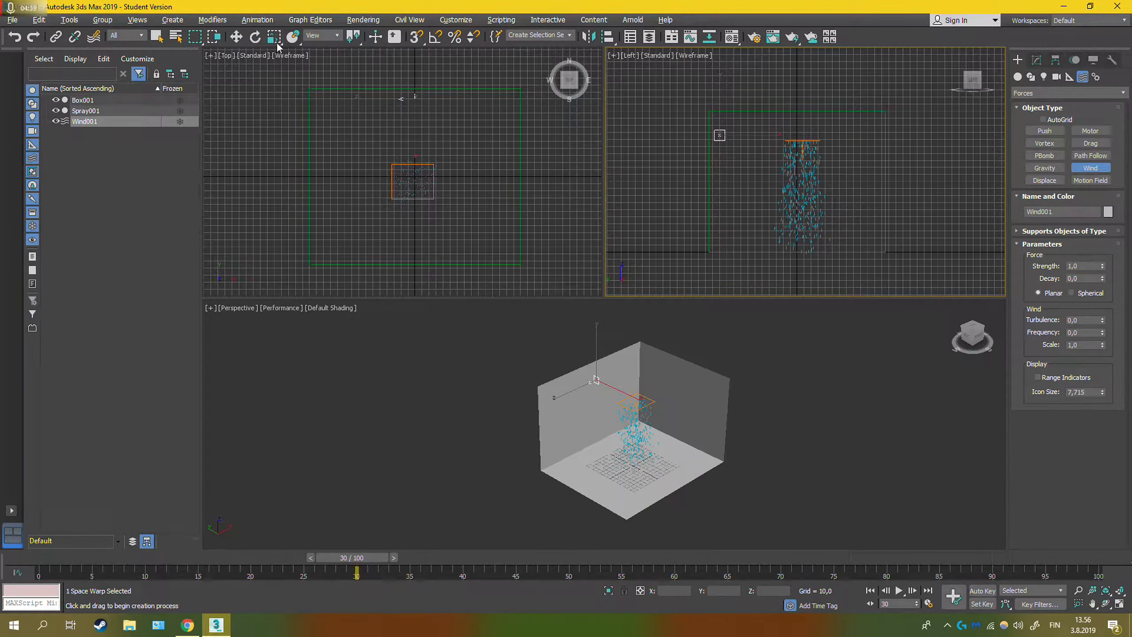
Rotate the wind about 27 degrees in the Left view so it tilts down toward the particles, and bind it to the spray
click(255, 37)
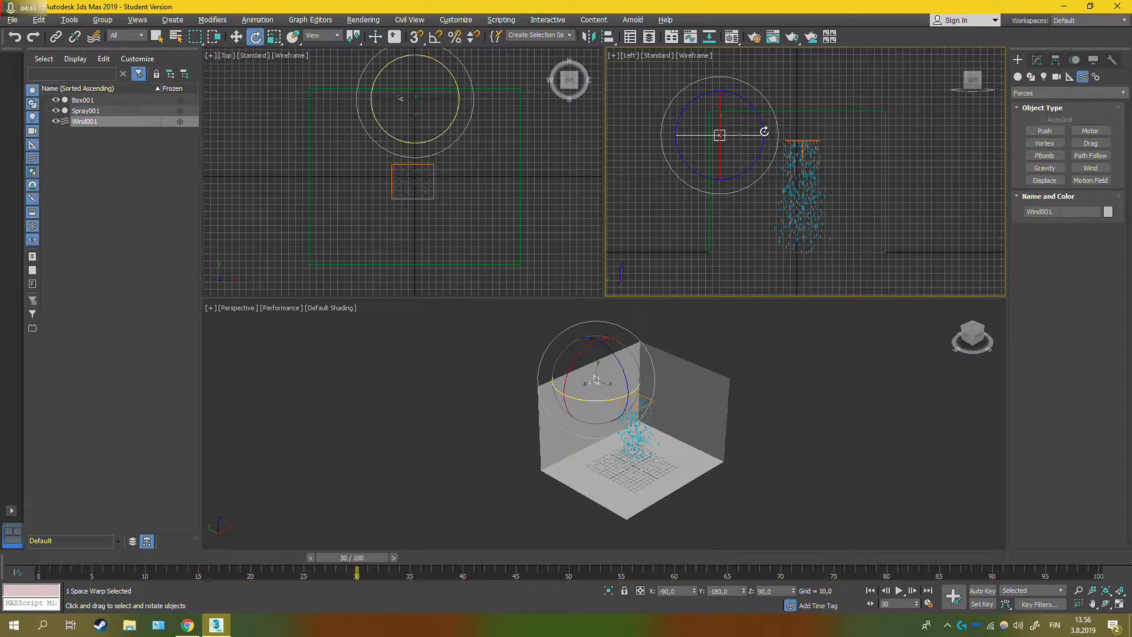
drag(763, 132, 761, 164)
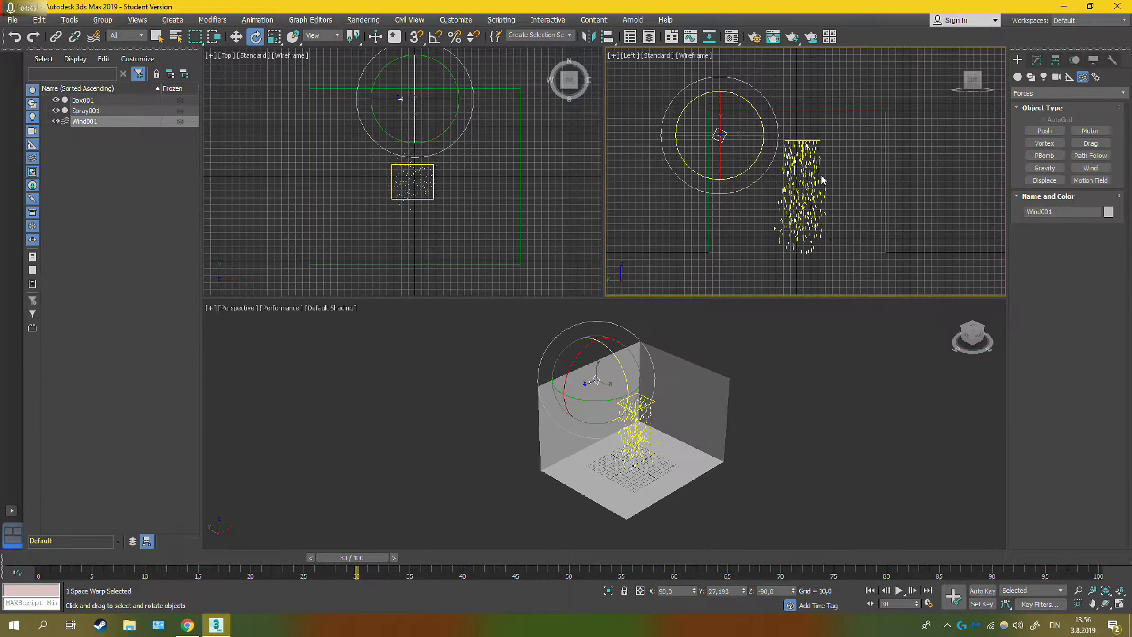
click(93, 37)
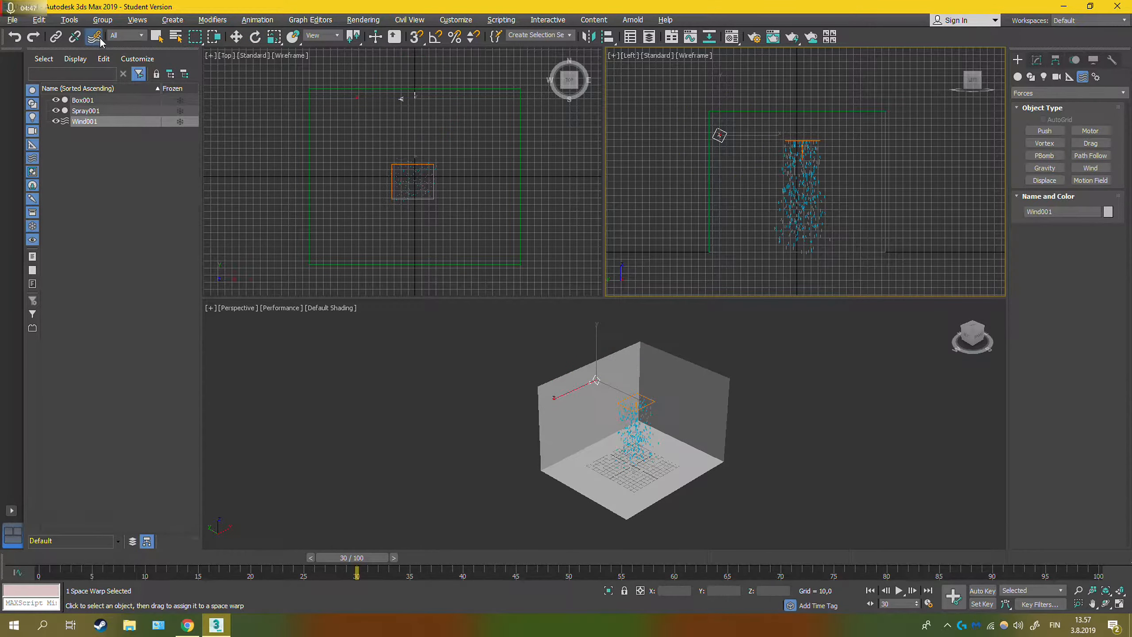
drag(724, 139, 809, 184)
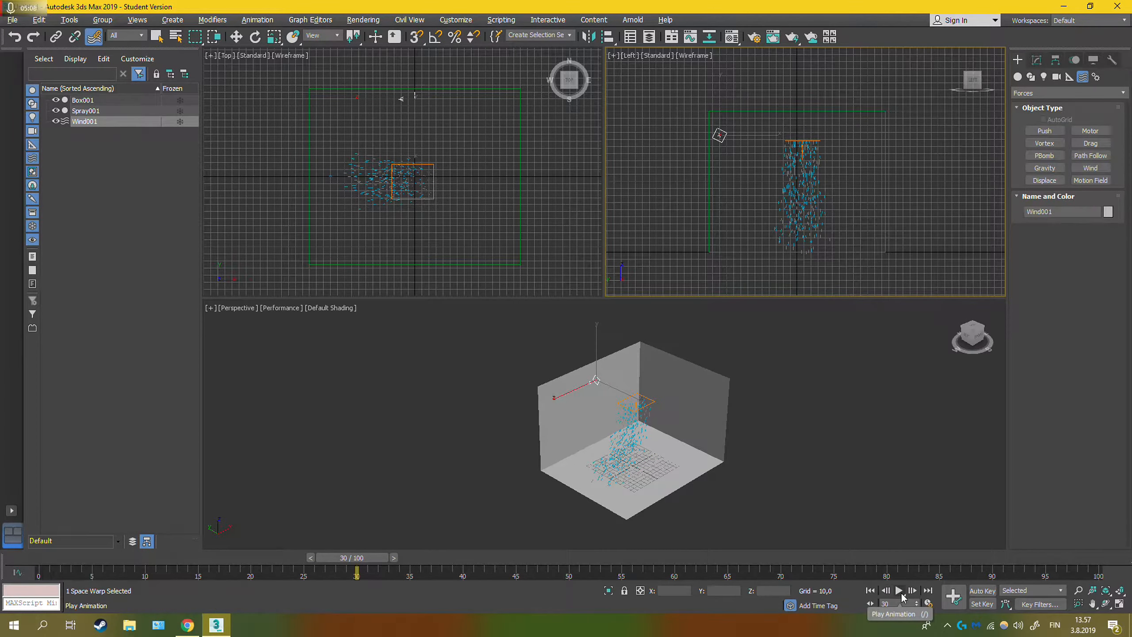
Play the animation in the Left view and again in the Perspective view to check how the wind moves the particles
click(899, 593)
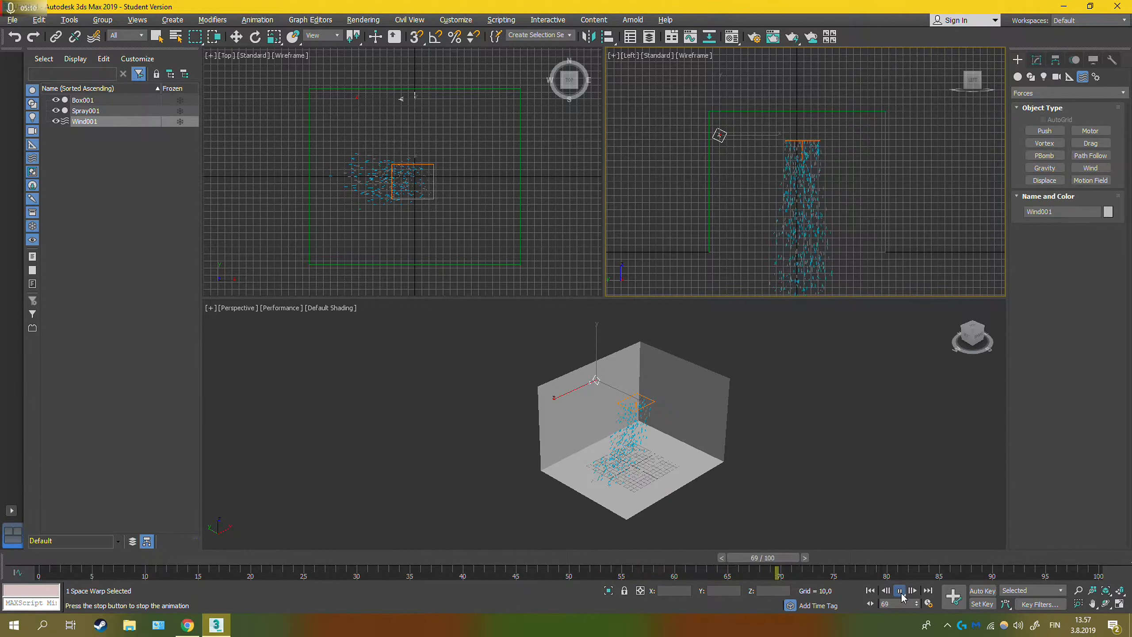
click(901, 592)
click(780, 513)
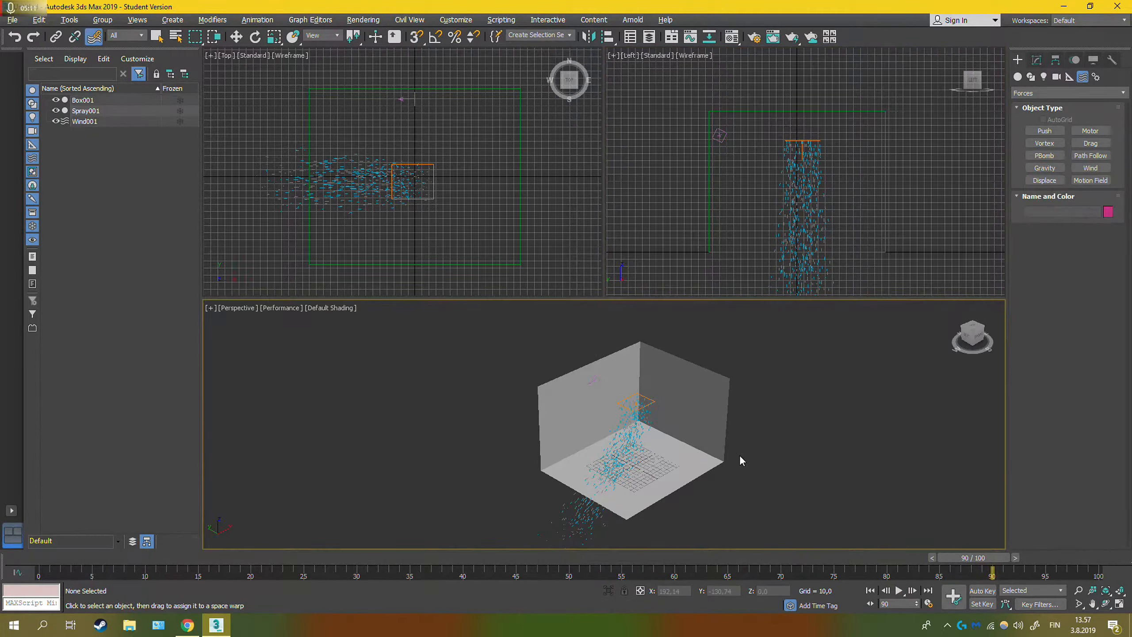
click(900, 591)
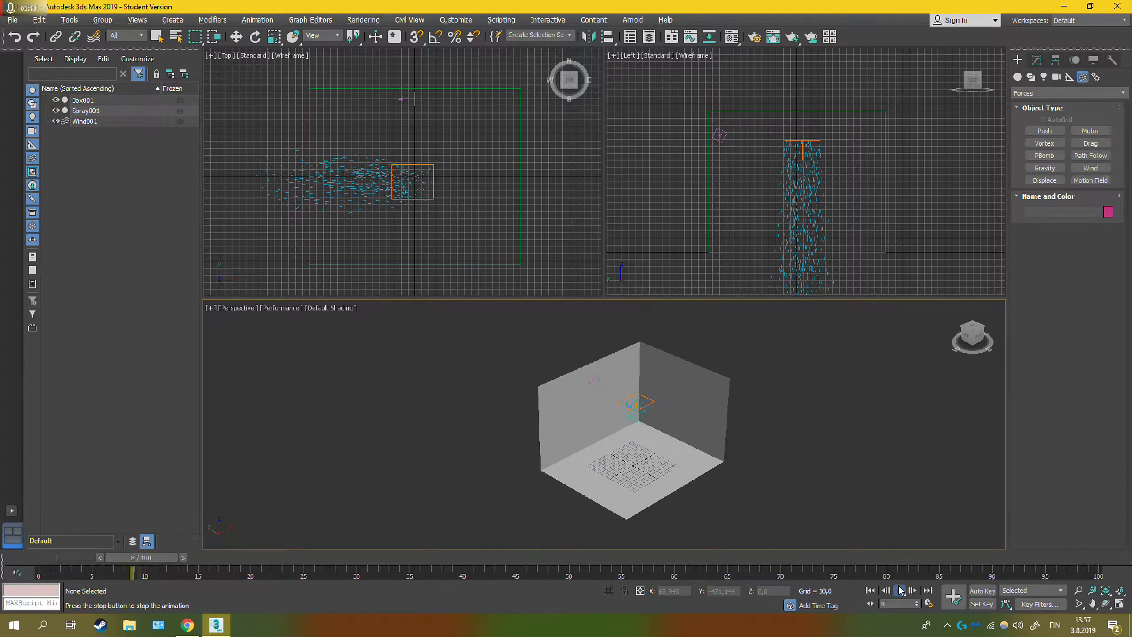